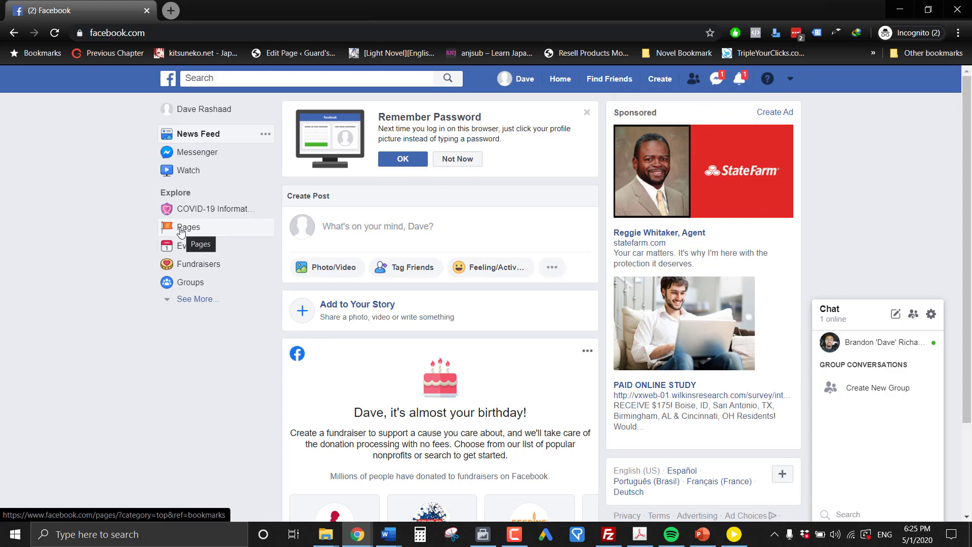
- Start creating a new Facebook Page of the Business or Brand type
click(181, 232)
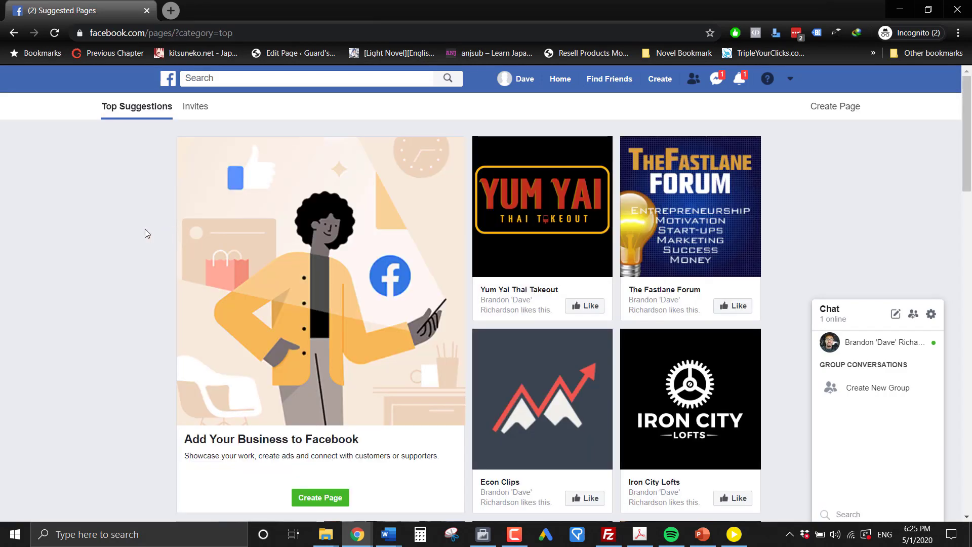
click(15, 33)
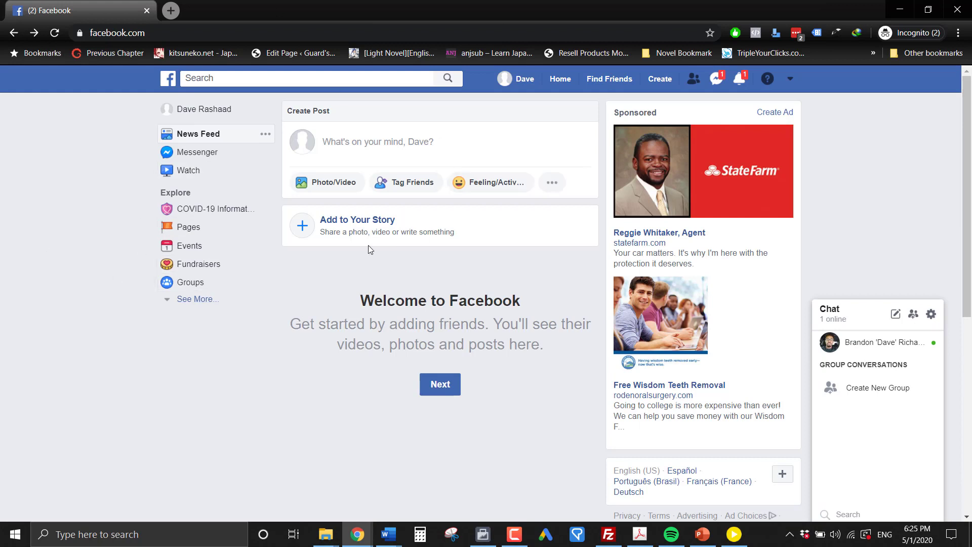
click(207, 235)
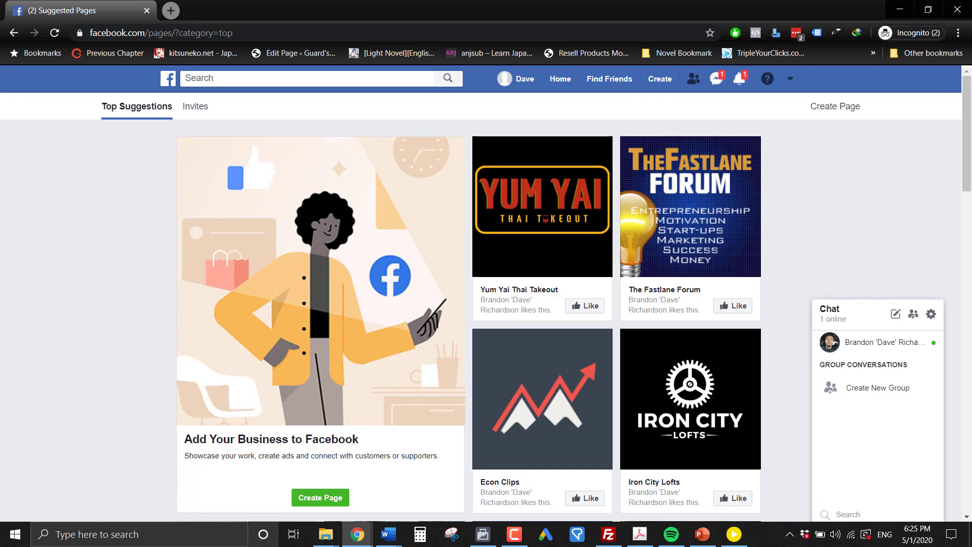
click(319, 497)
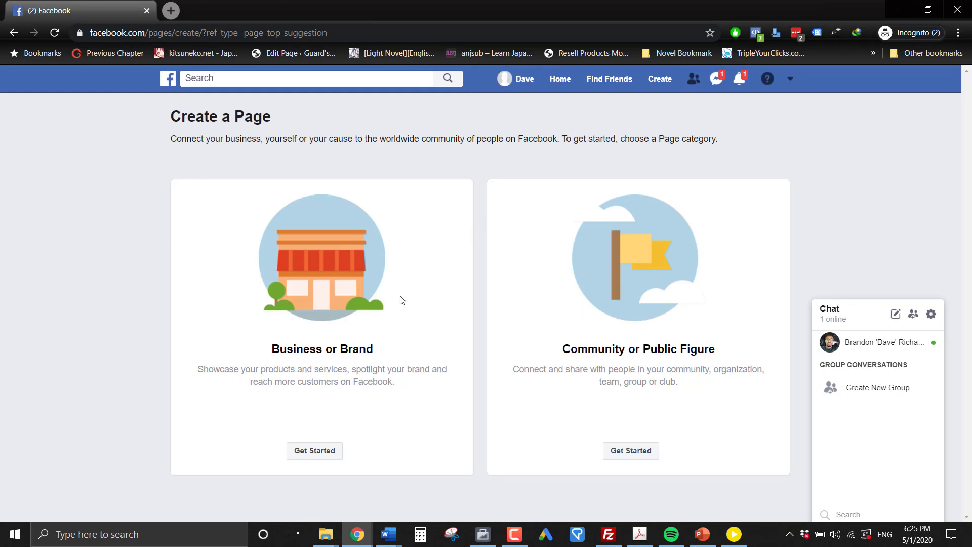
click(325, 452)
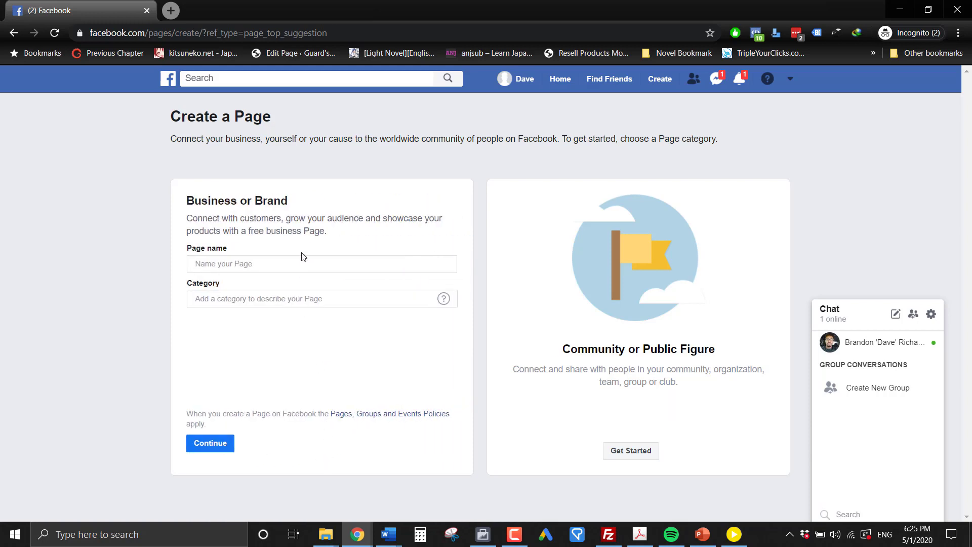
- Name the new business Page "Edward's Bakery"
click(301, 260)
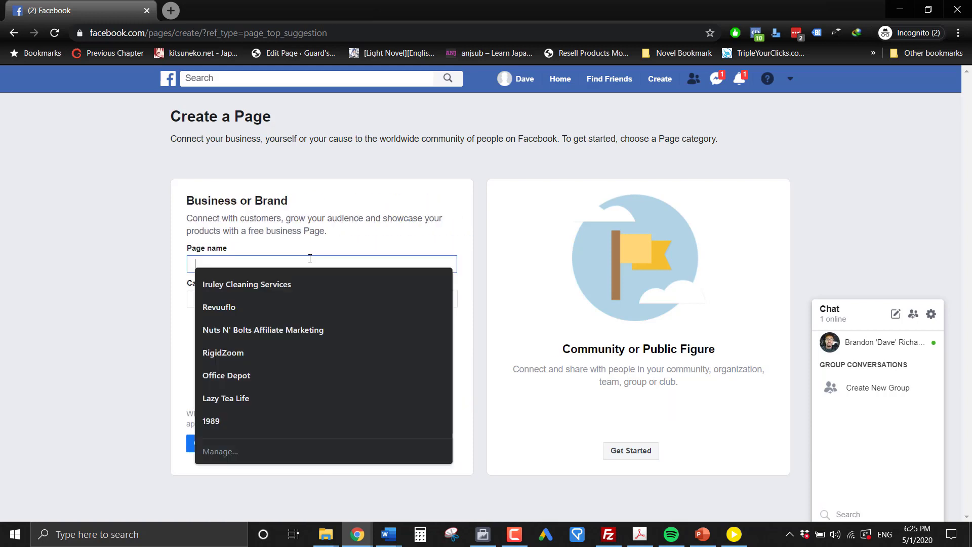
click(350, 236)
click(323, 261)
text(Her)
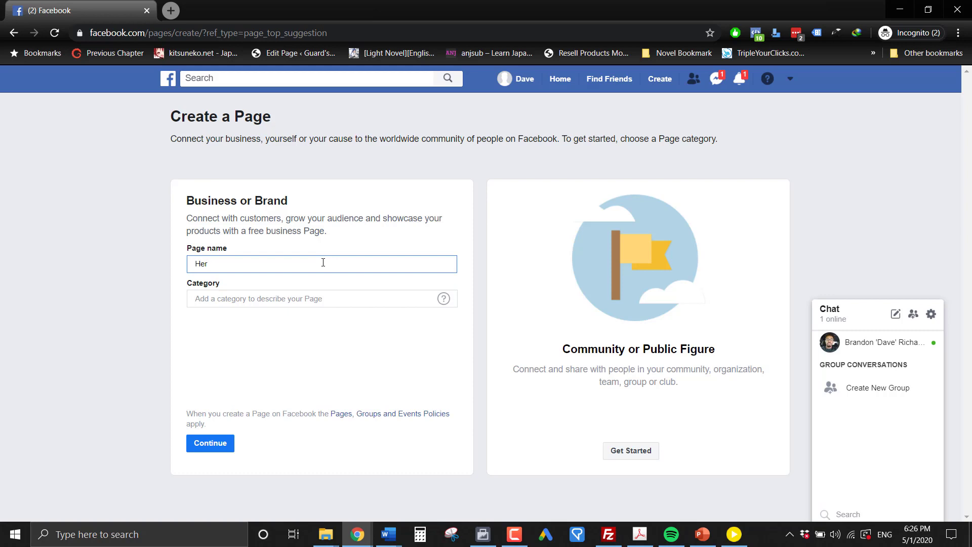
key(ctrl+a)
text(Edward's Bake)
- Set the Page category to Food & Beverage and continue with the Page creation
click(320, 295)
text(f)
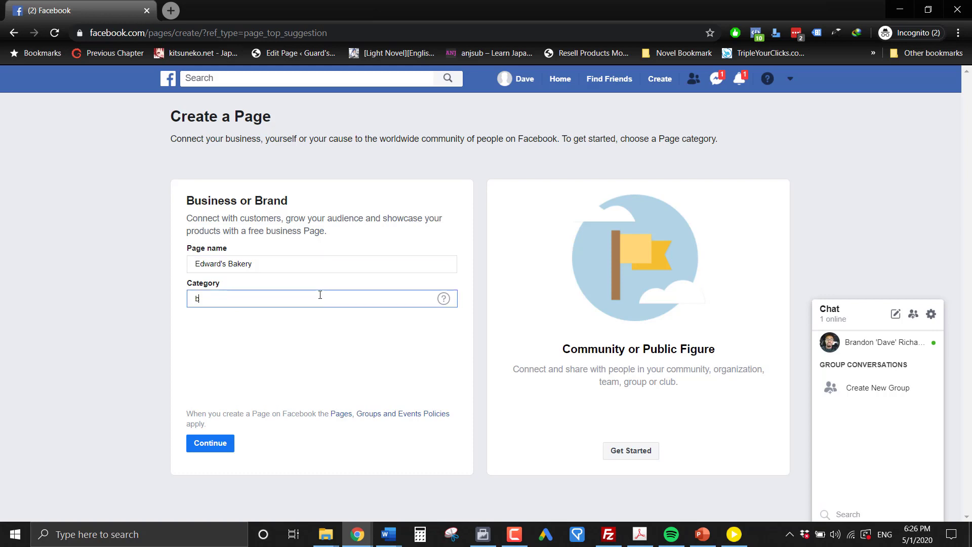
key(BackSpace)
text(foo)
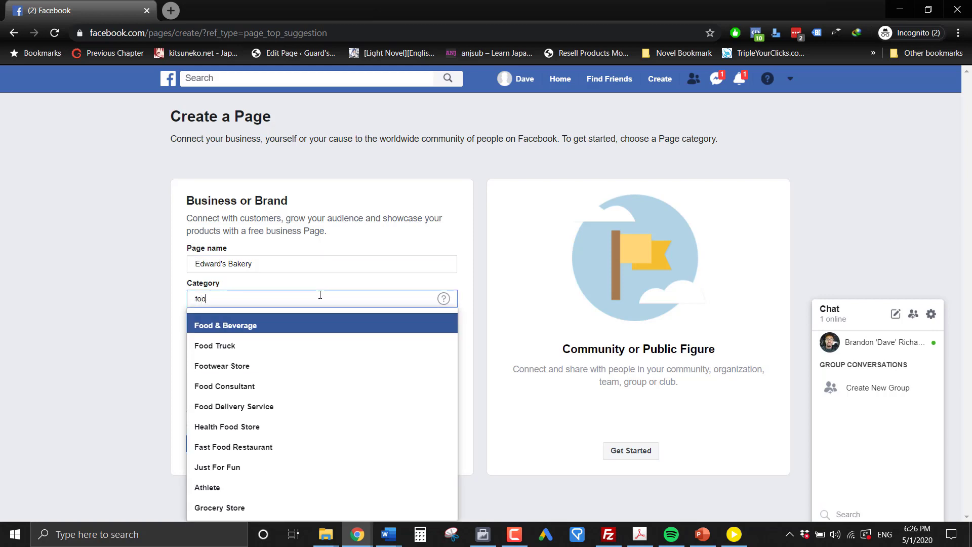
click(320, 328)
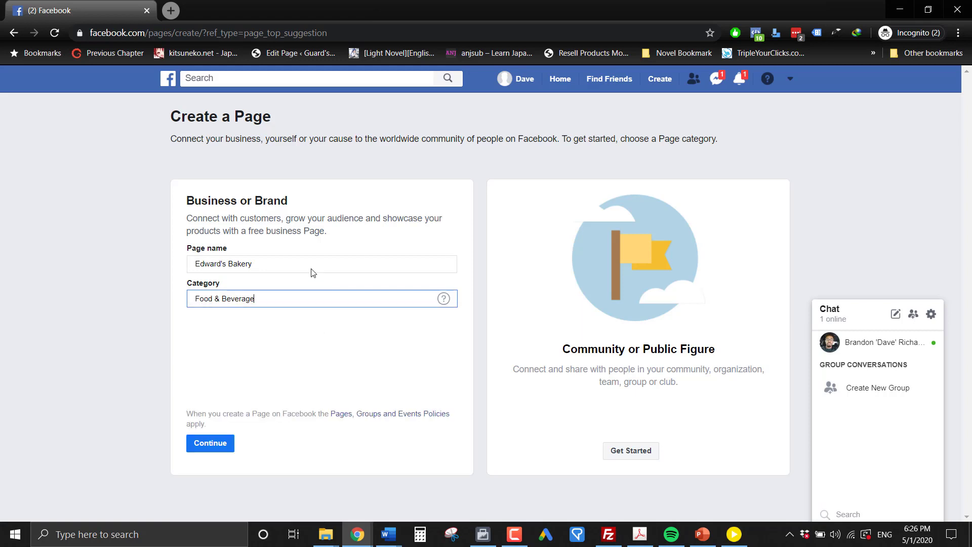
click(223, 451)
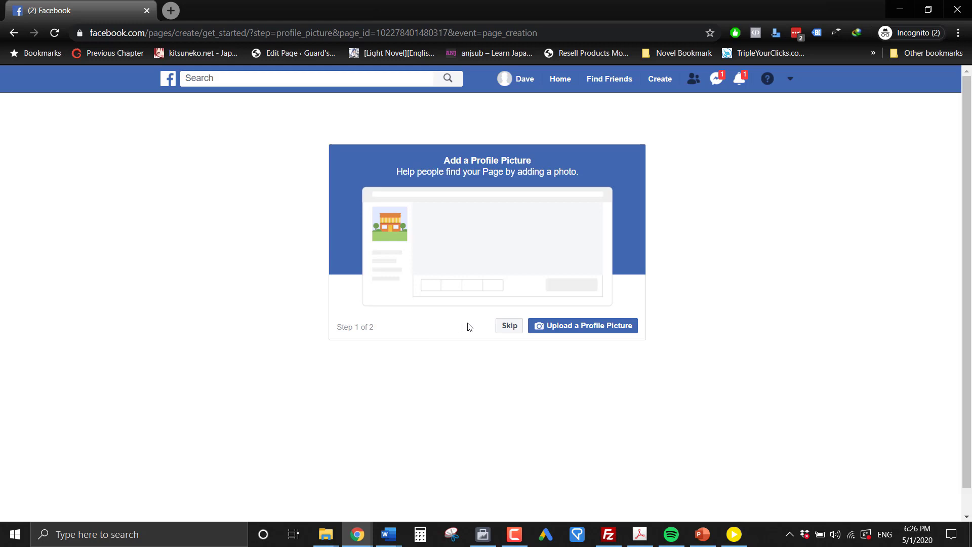
- Skip adding a profile picture and a cover photo, and dismiss the tip about inviting friends
click(509, 331)
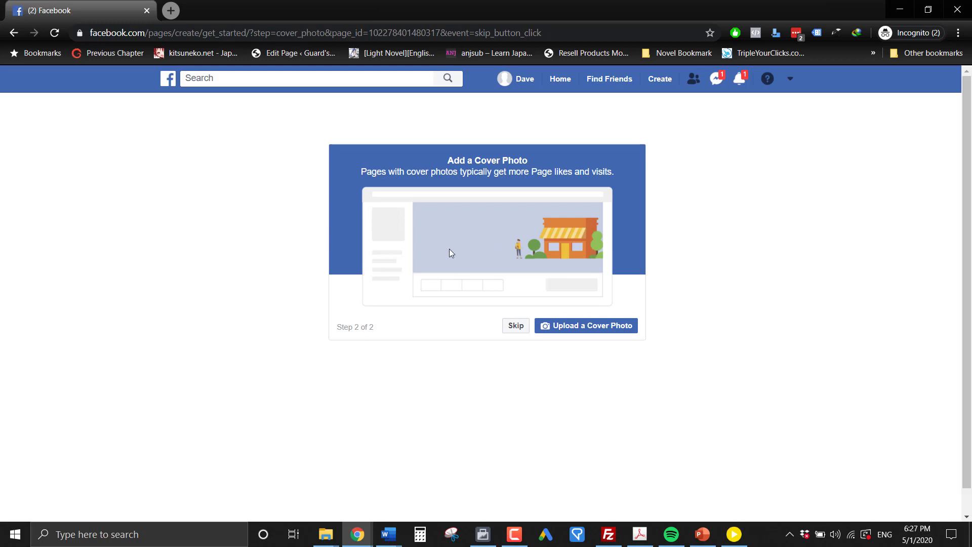
click(525, 326)
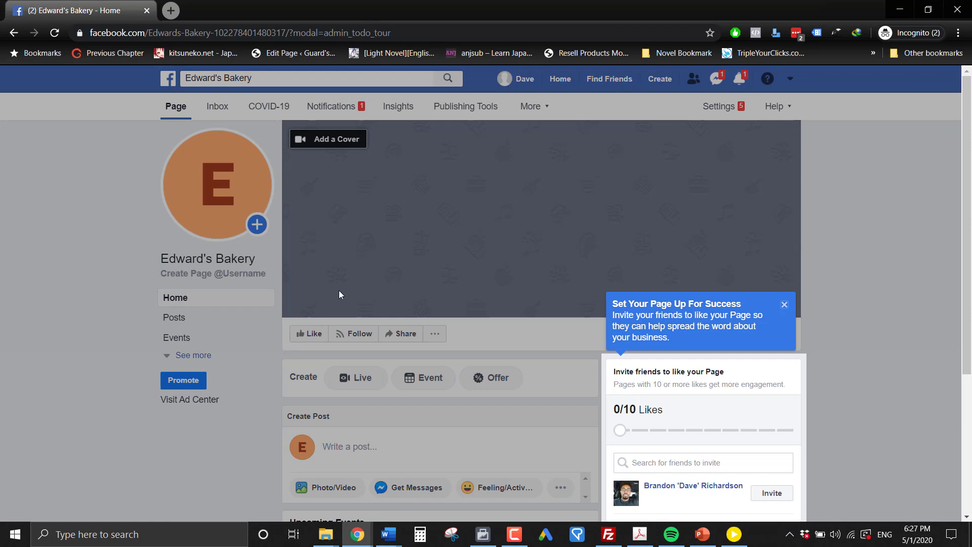
click(785, 305)
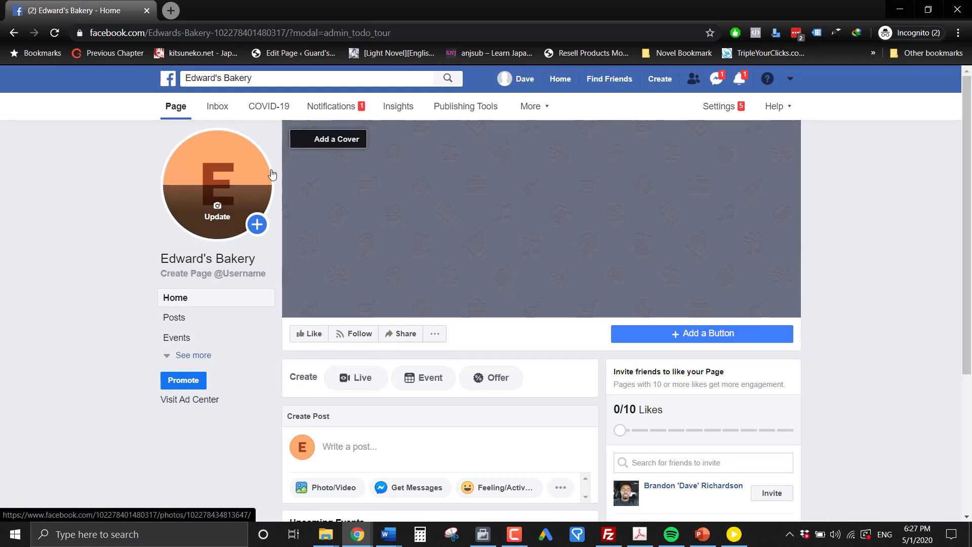
- Look over the new Page's home, expand its full list of sections and open the About section
mouse_move(219, 211)
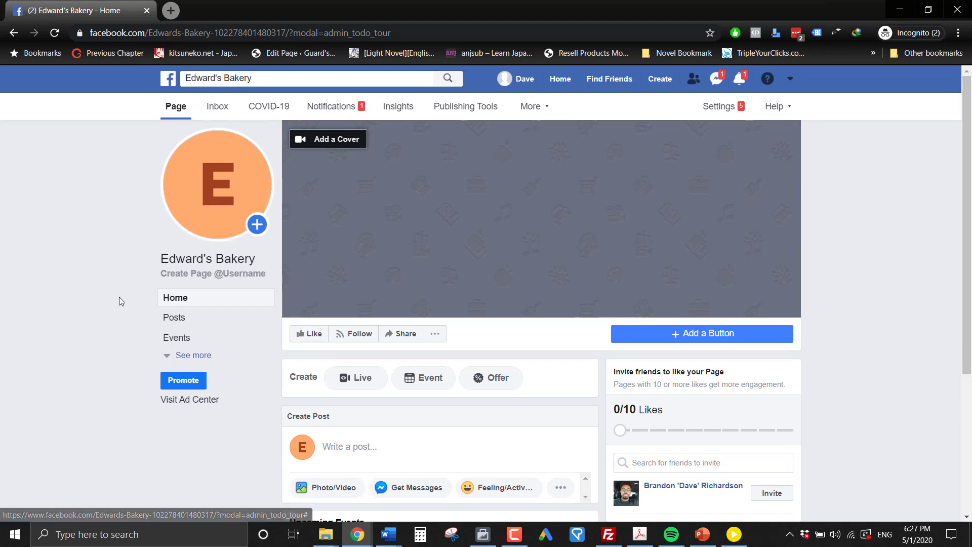
scroll(582, 246, down, 4)
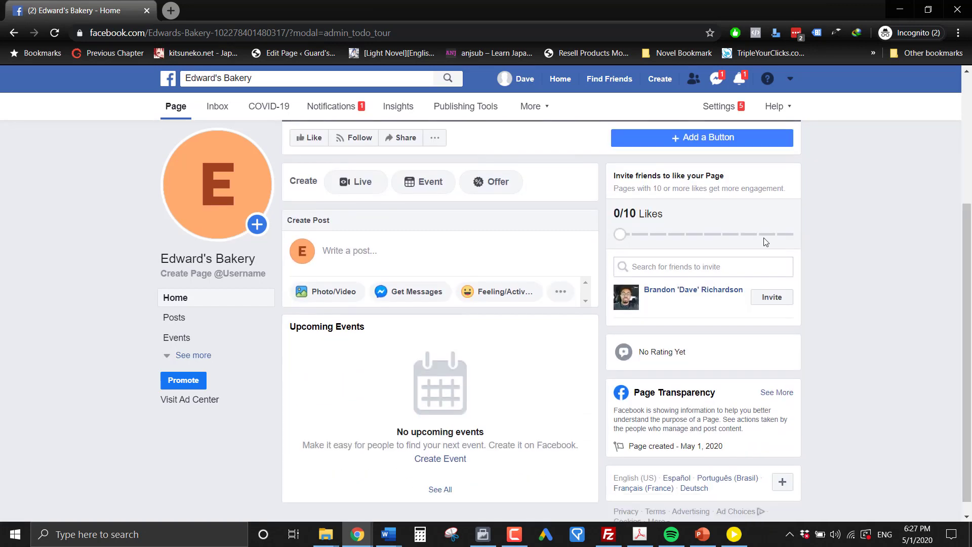
scroll(360, 297, up, 4)
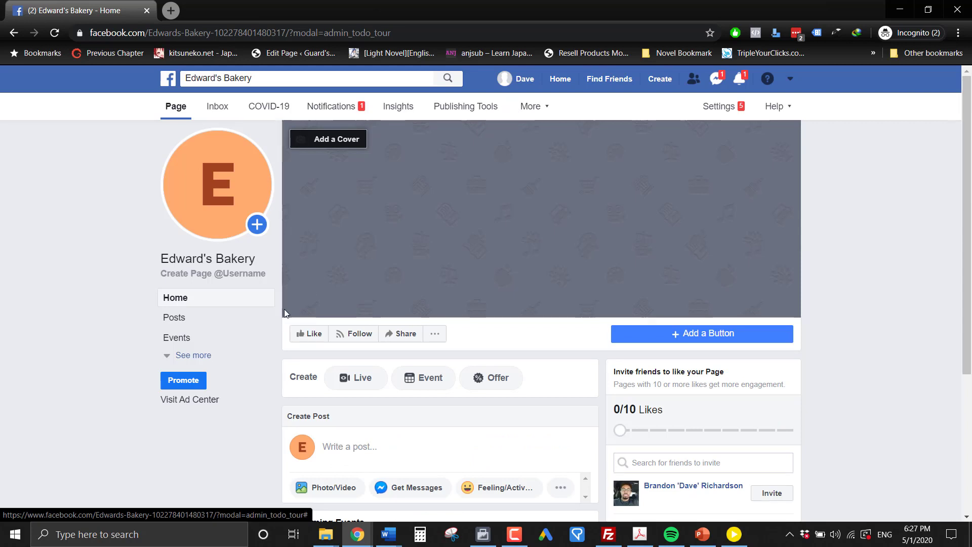
click(193, 355)
scroll(121, 347, down, 1)
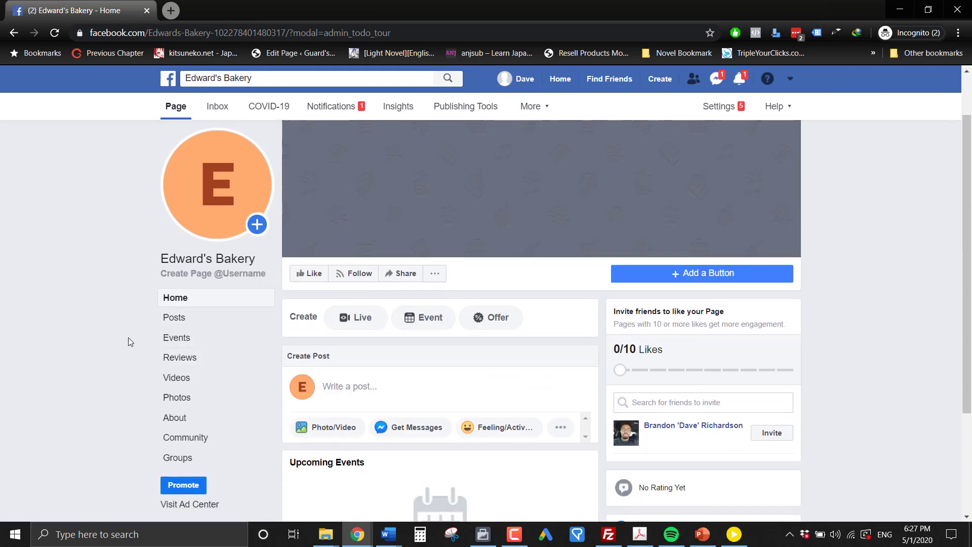
scroll(167, 374, up, 1)
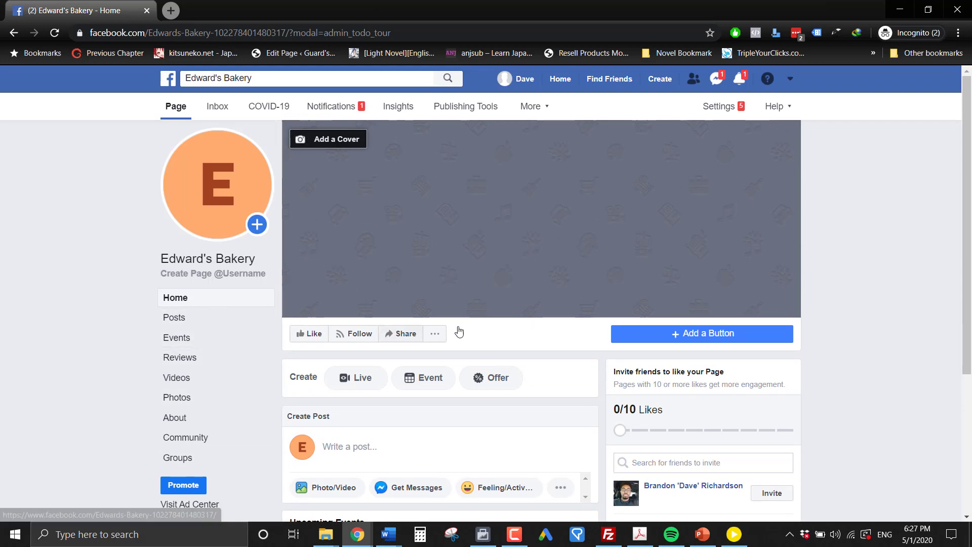
click(192, 417)
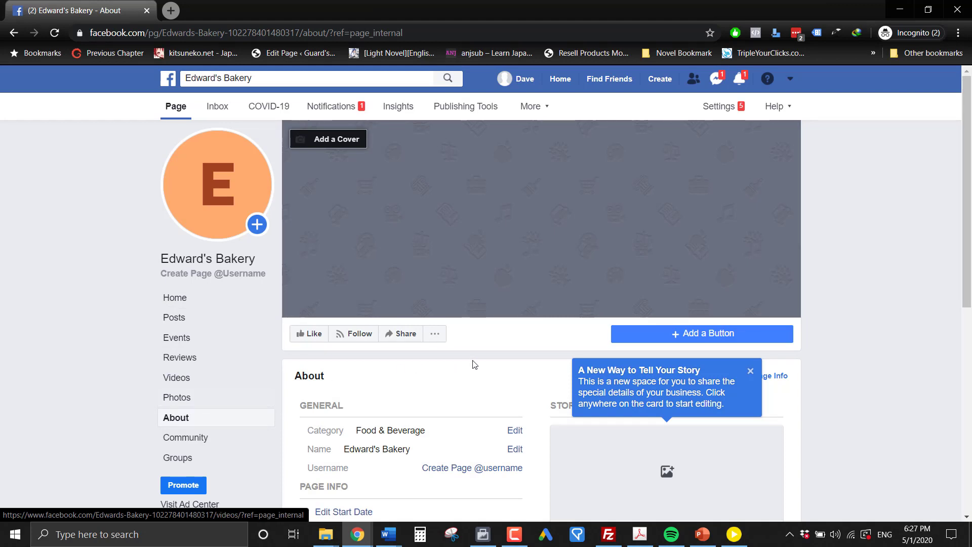
- Try to create the Page username "edsbakery" and leave the username dialog
scroll(474, 364, down, 3)
scroll(476, 354, down, 1)
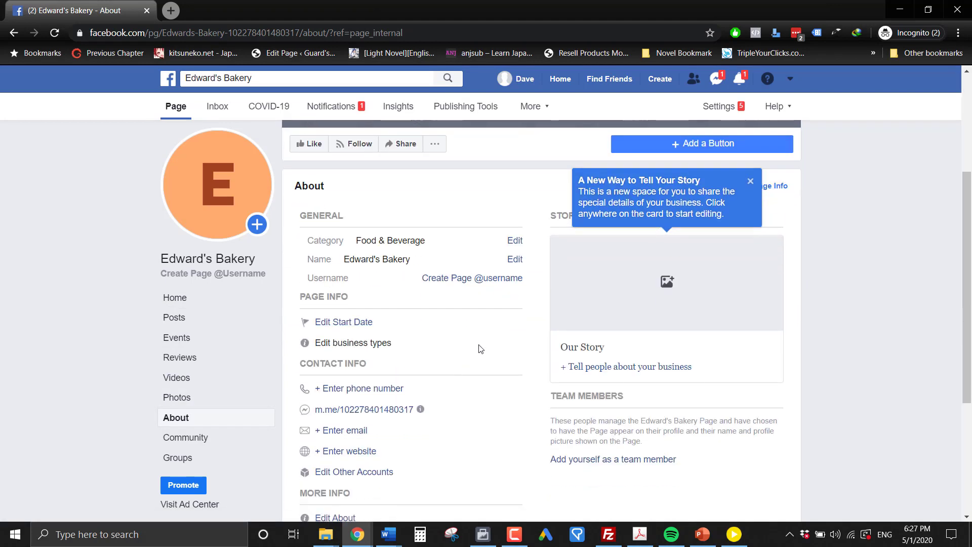
click(499, 278)
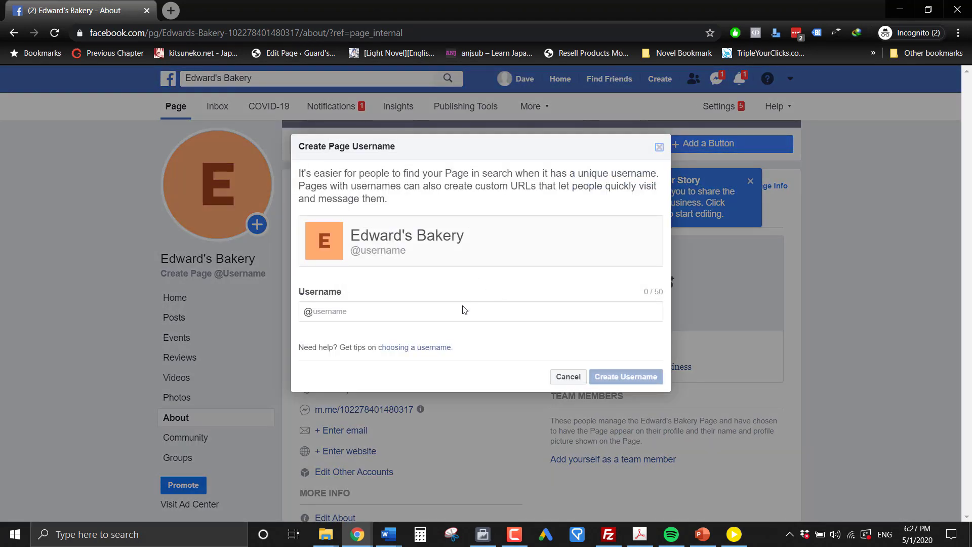
click(463, 312)
text(edsbakery)
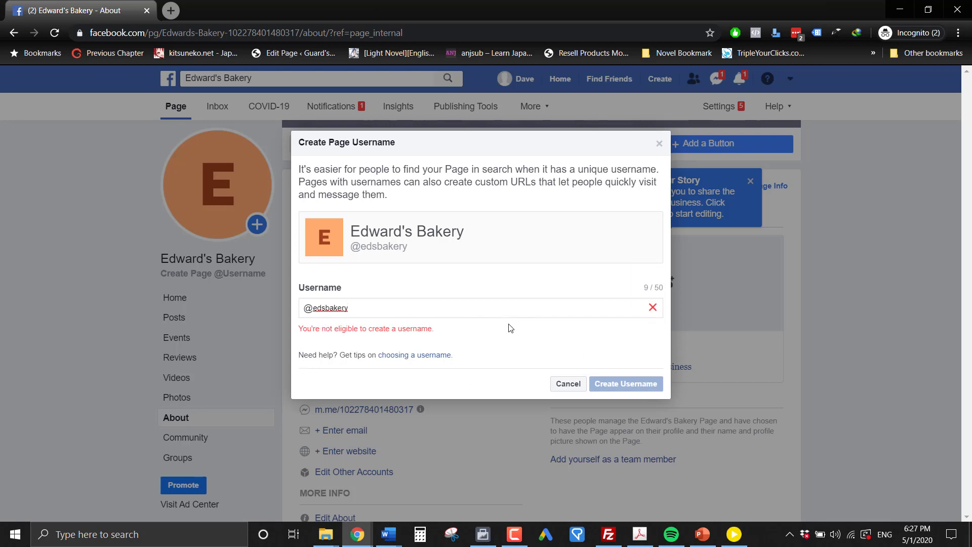
click(659, 145)
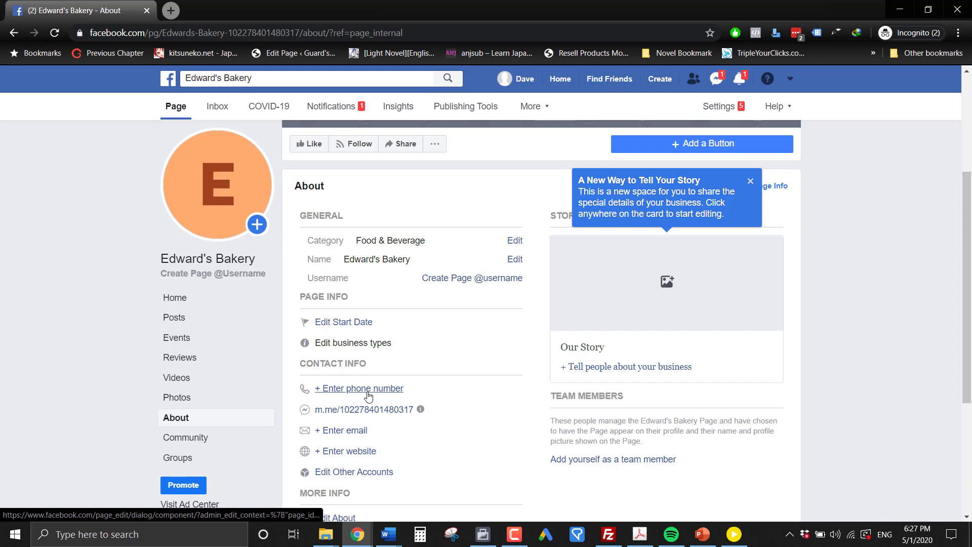
scroll(369, 396, down, 1)
click(368, 259)
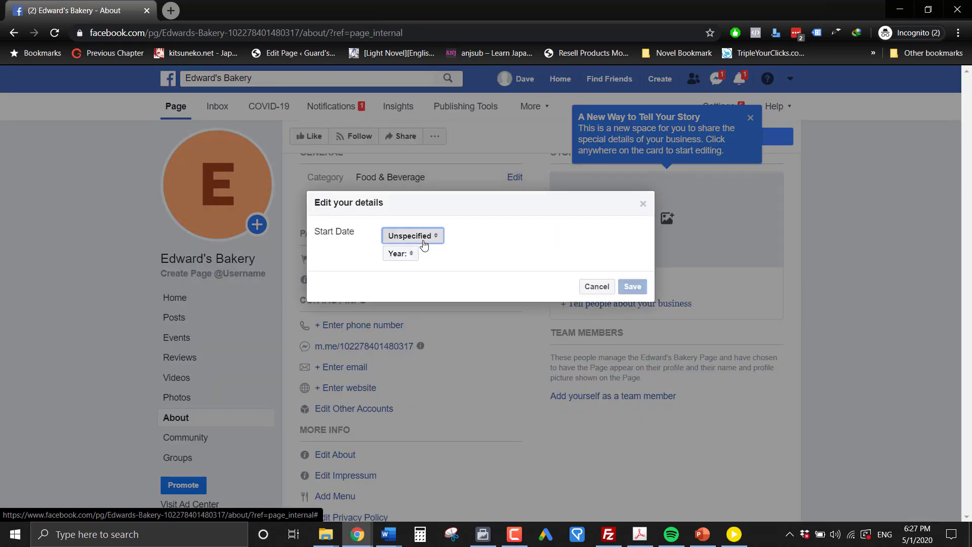
click(424, 237)
click(411, 278)
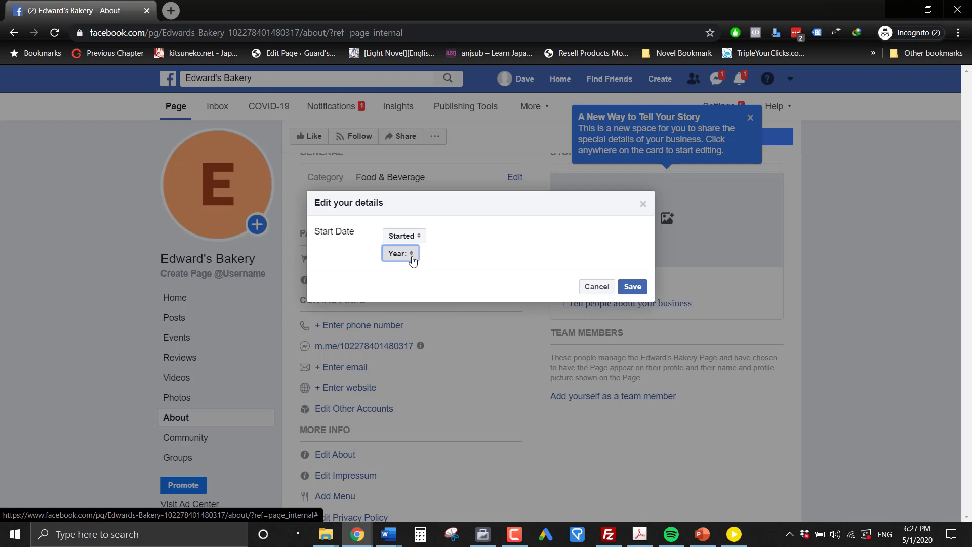
click(413, 261)
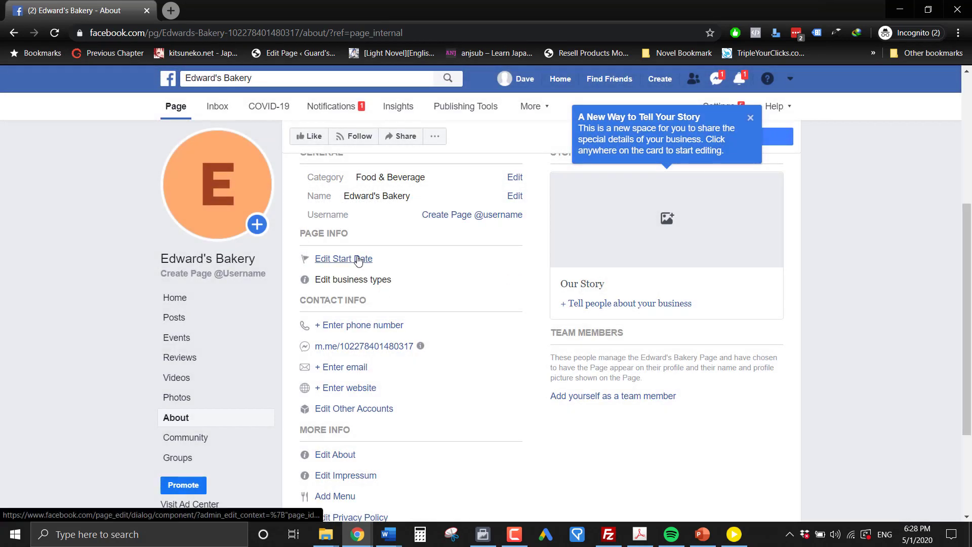
- Set the Page's start date to Started in 2016 and save it
click(358, 260)
click(427, 235)
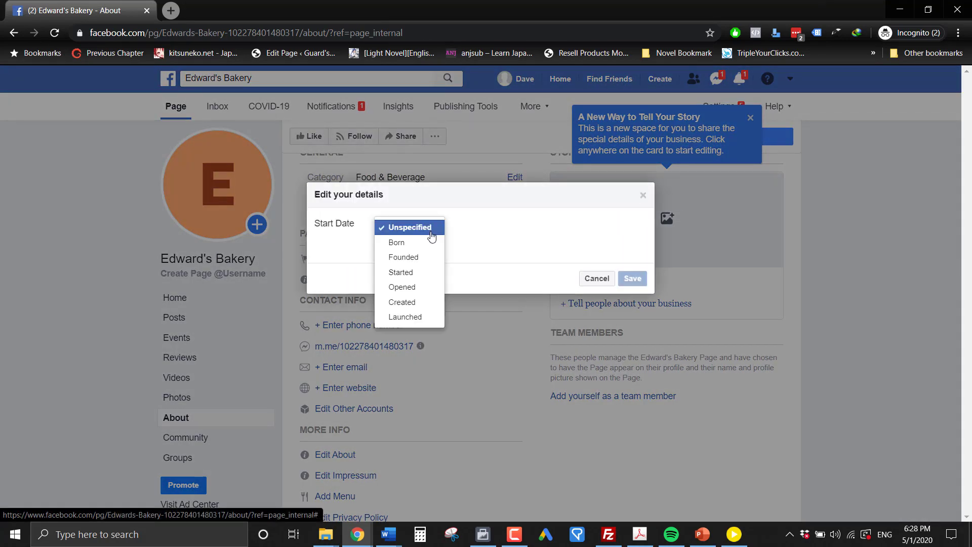
click(411, 272)
click(400, 246)
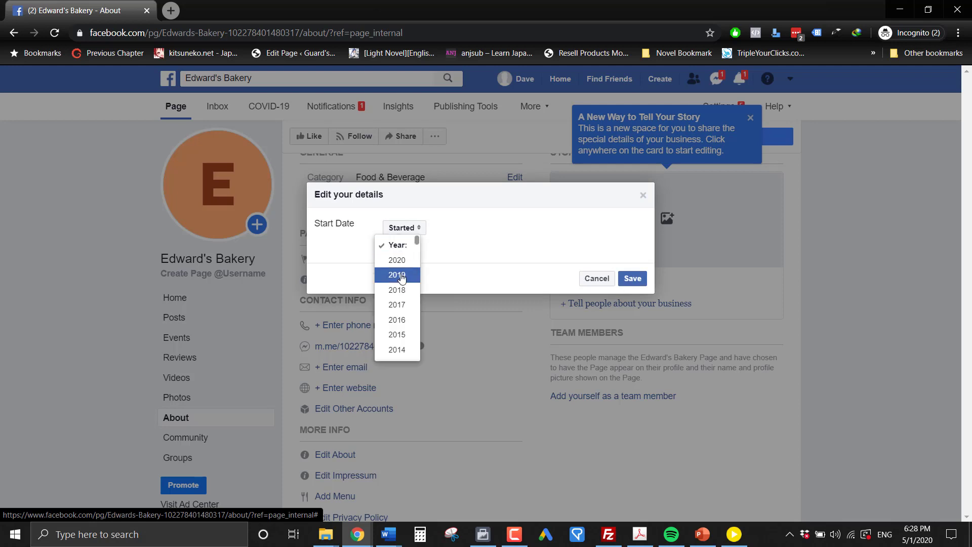
click(400, 319)
click(633, 278)
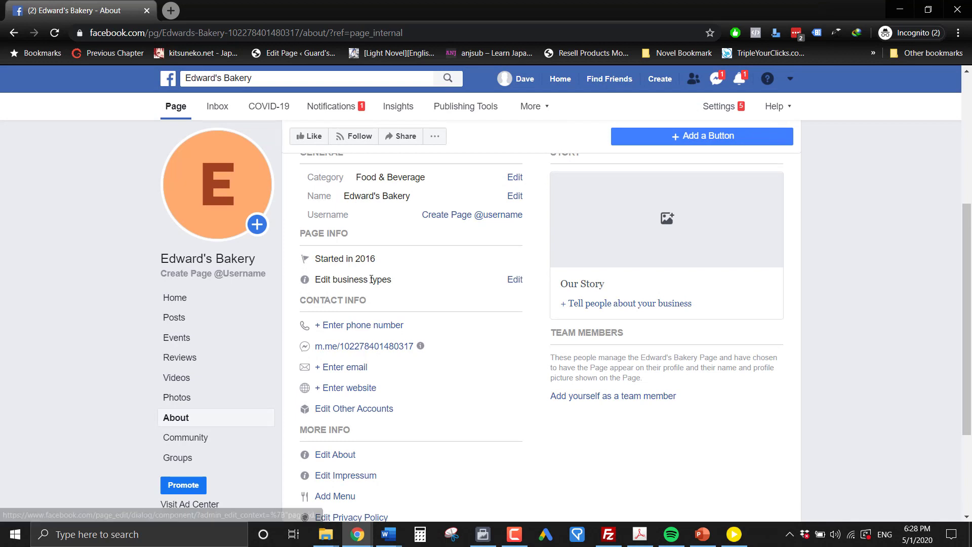
- Mark in the business types that the business sells goods or services online, and save the details
click(514, 281)
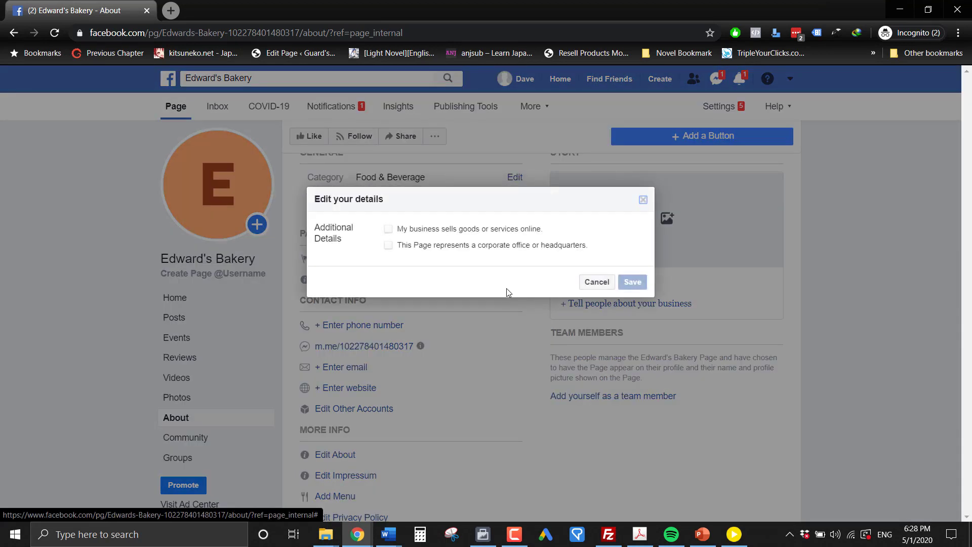
click(391, 229)
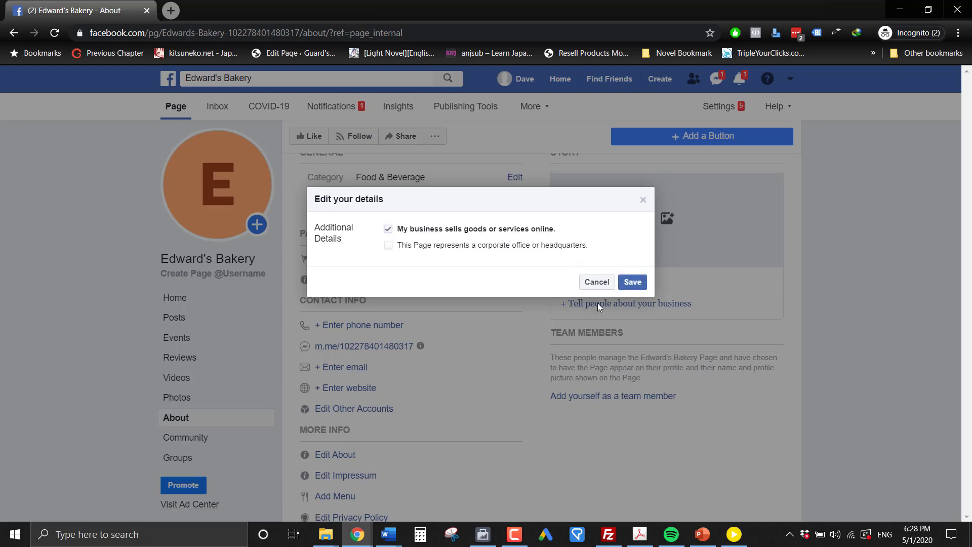
click(634, 284)
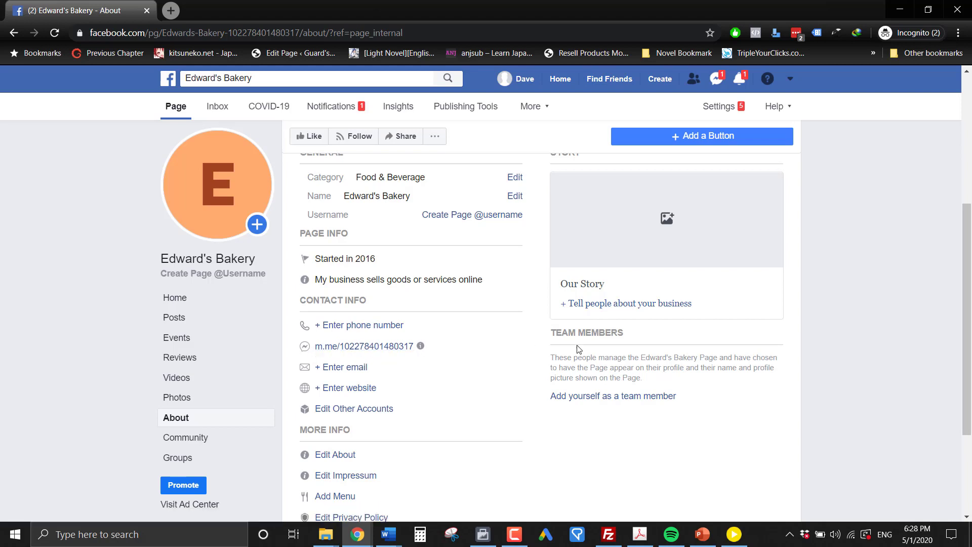
- Open the Page's Messenger link from the contact info and close the new browser tab
click(368, 348)
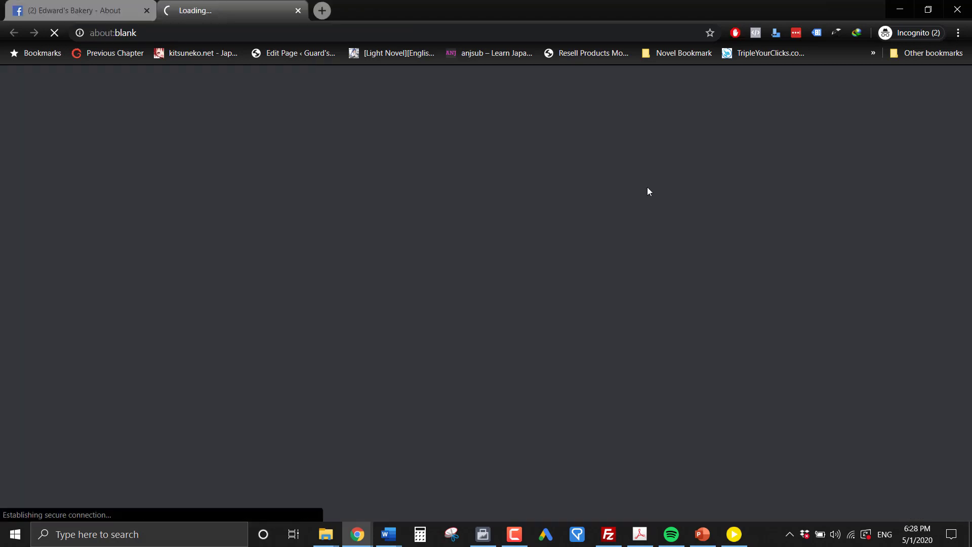
click(298, 10)
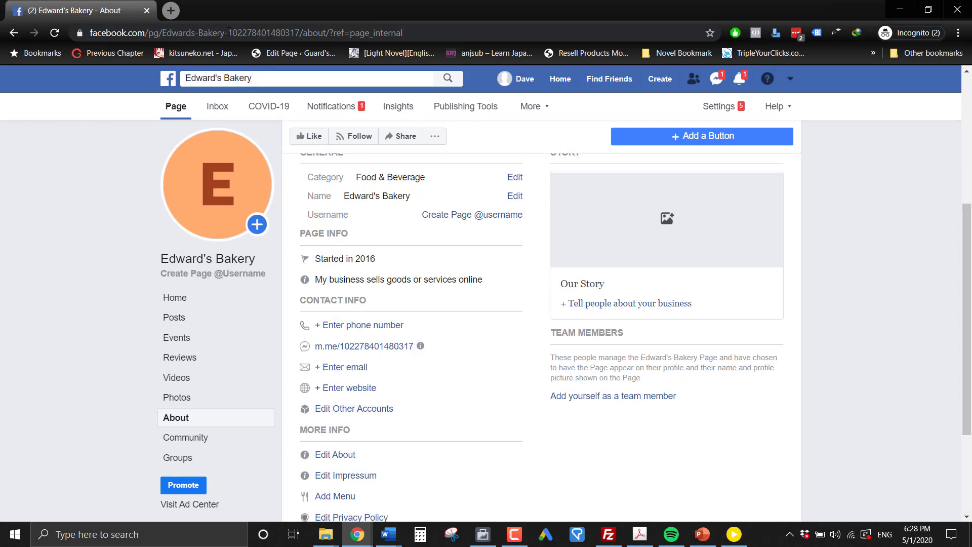
- Highlight the Page ID in the web address, look at the Other Accounts details, and close them without adding an account
drag(229, 32, 297, 32)
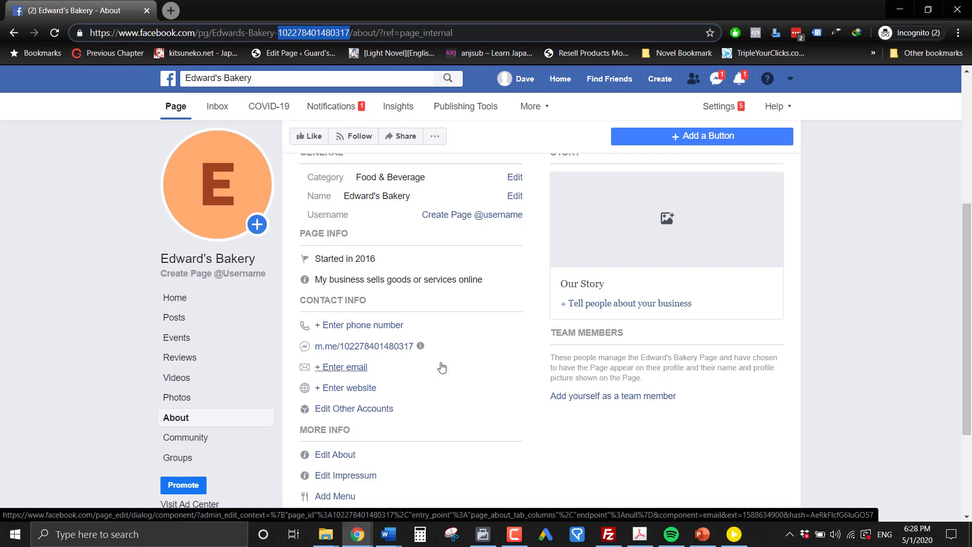
scroll(439, 355, down, 1)
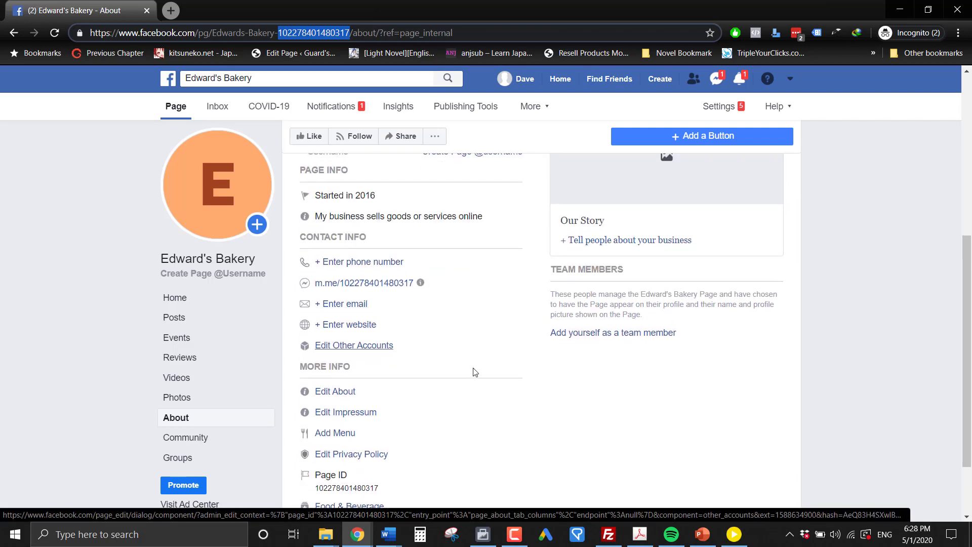
scroll(440, 296, down, 1)
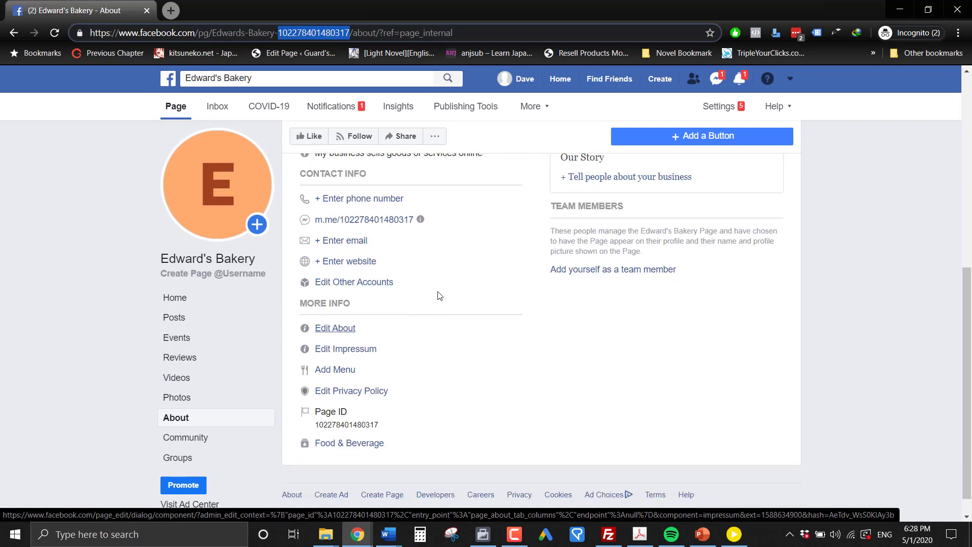
click(349, 283)
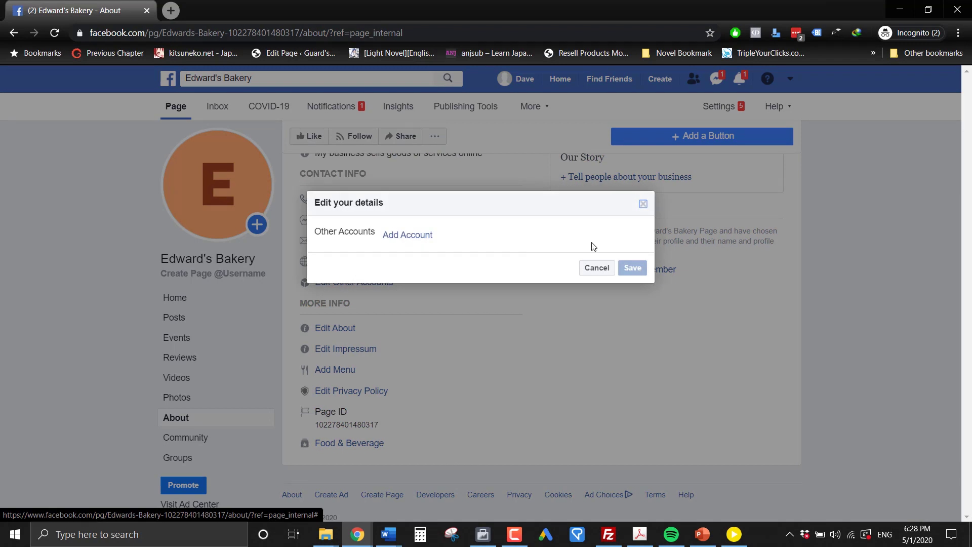
click(596, 268)
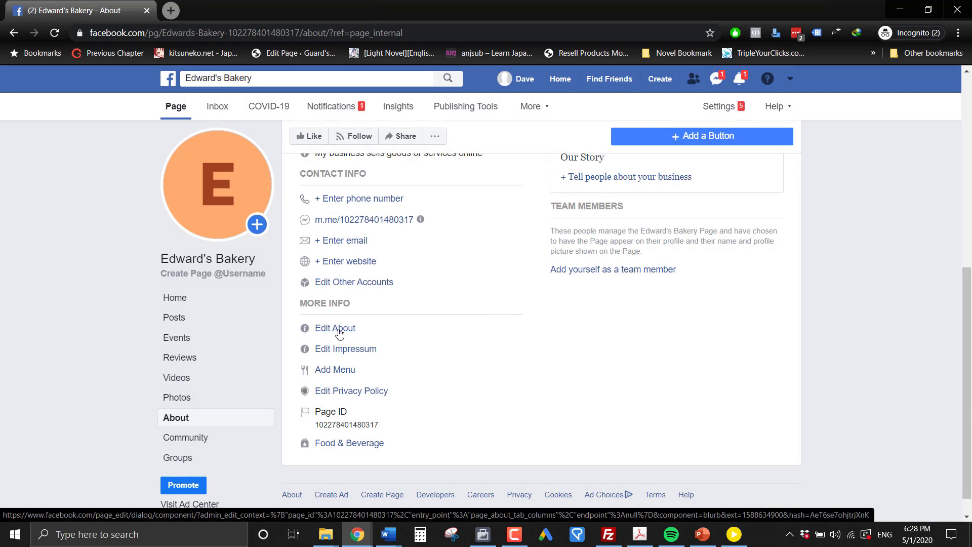
- Look at the Impressum details and close them without entering anything
click(358, 352)
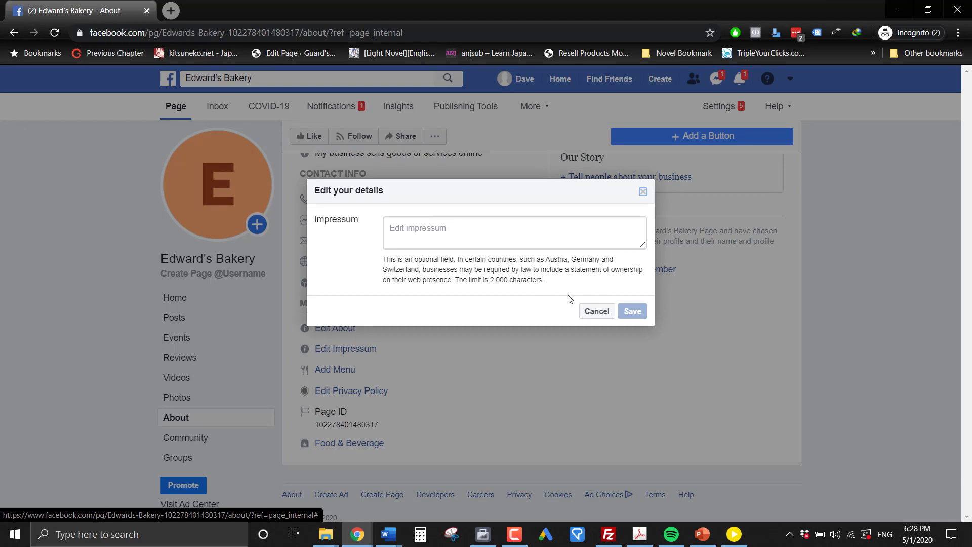
click(588, 312)
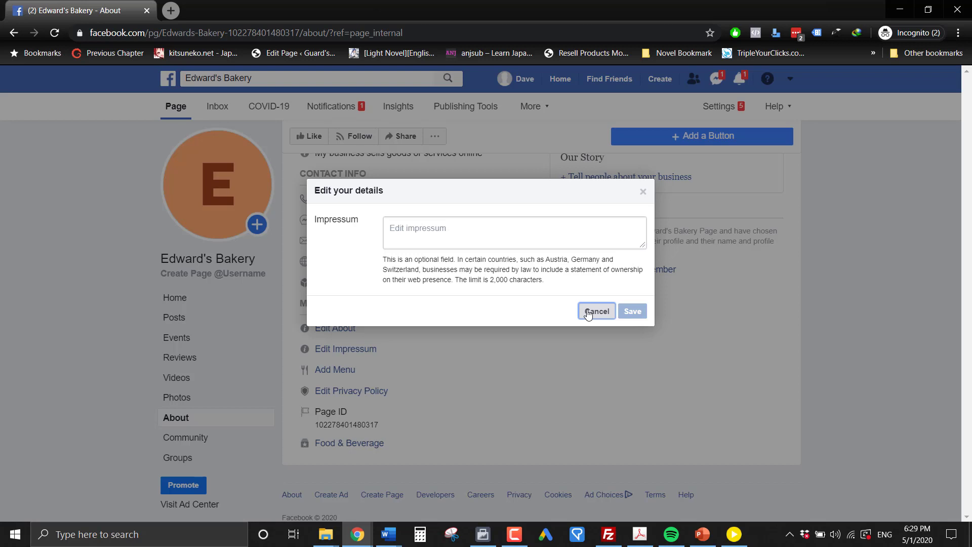
click(588, 312)
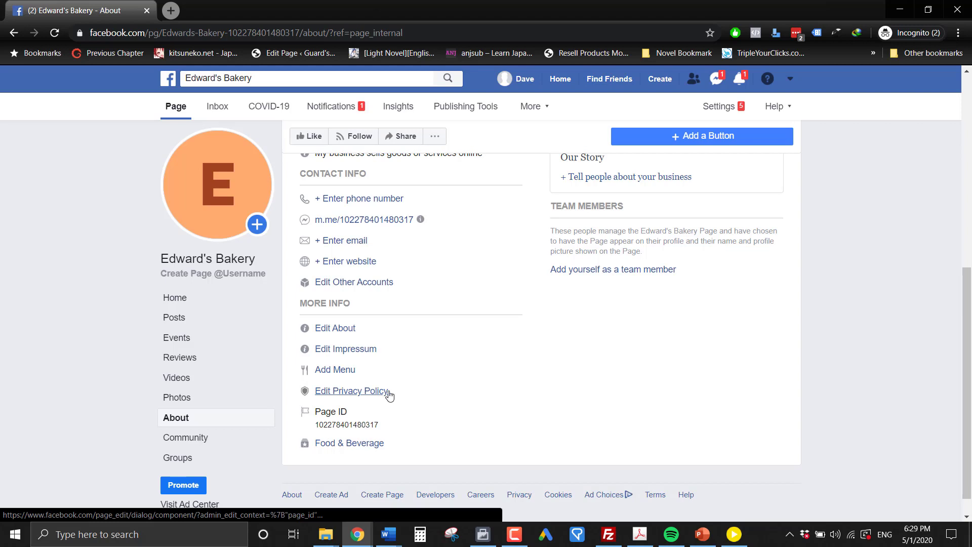
- Start adding a button to the Page and preview the Book Now and contact button options
scroll(467, 369, up, 5)
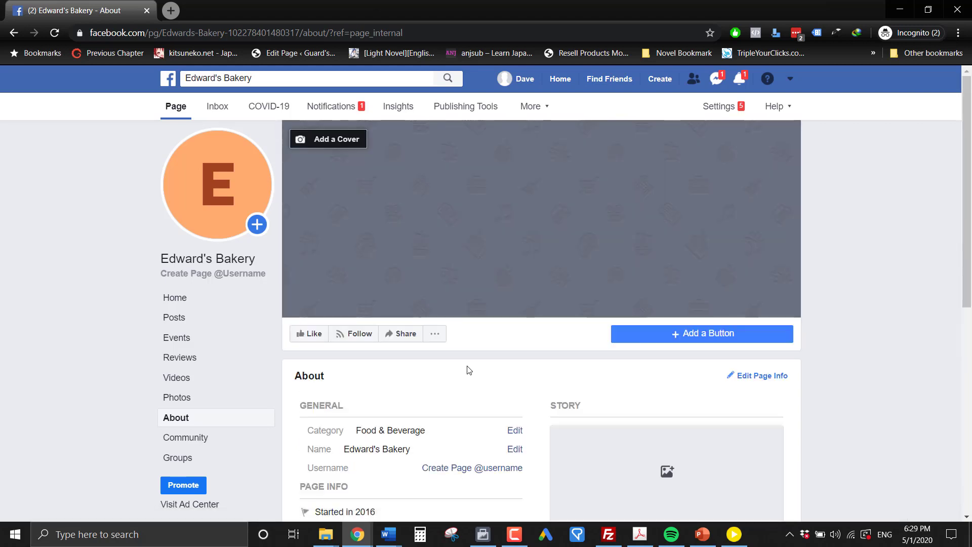
click(674, 343)
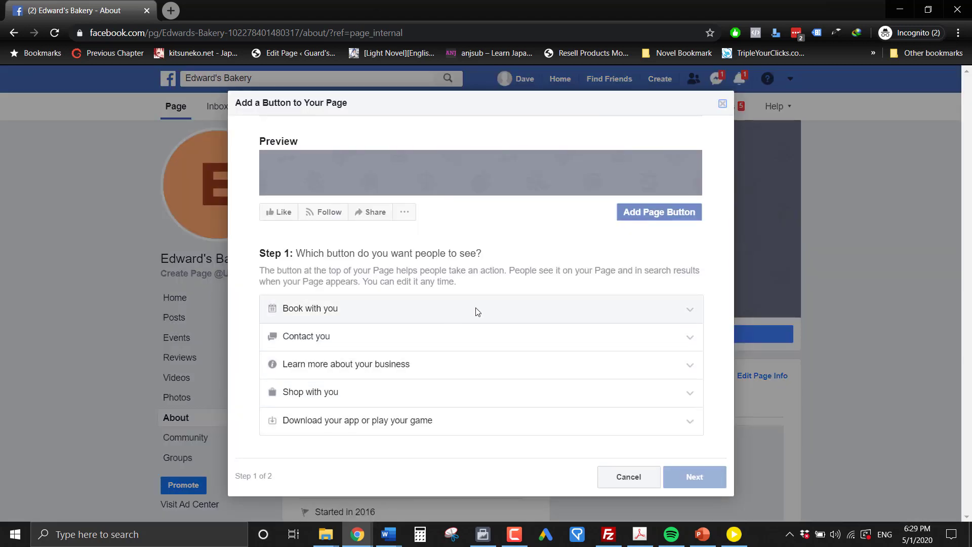
click(504, 310)
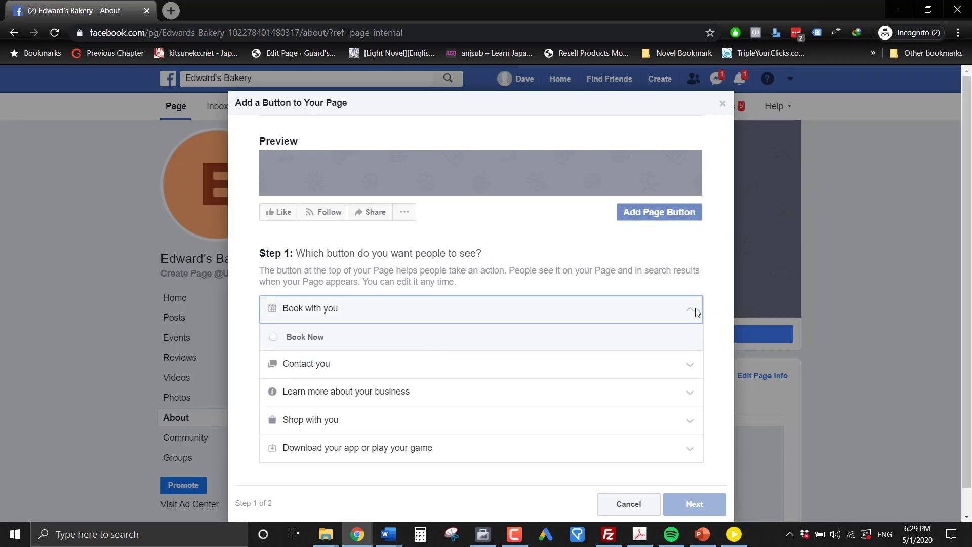
click(315, 337)
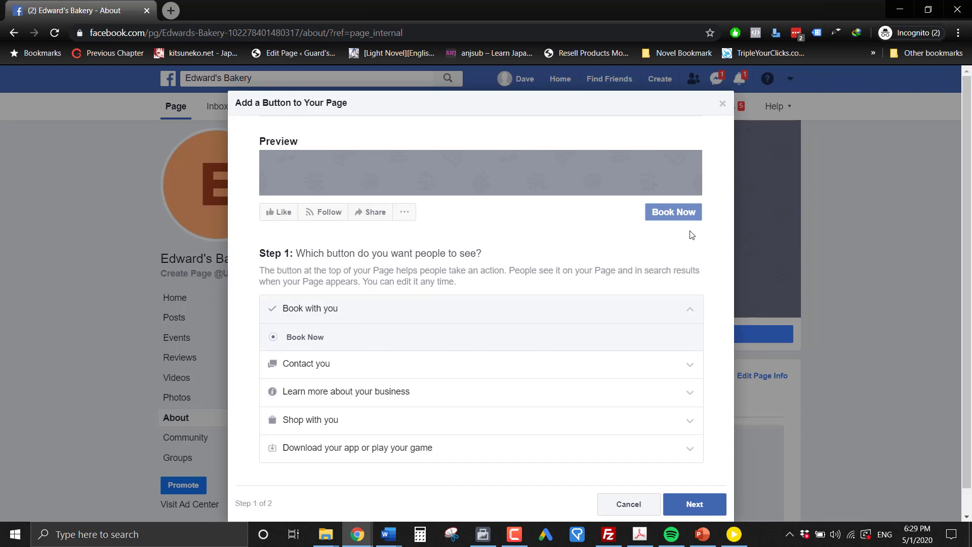
click(691, 364)
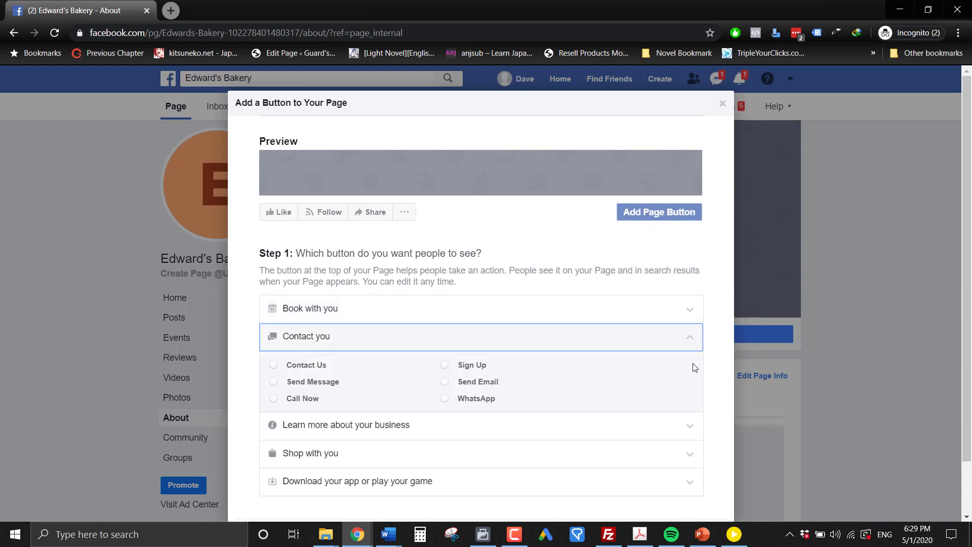
click(280, 365)
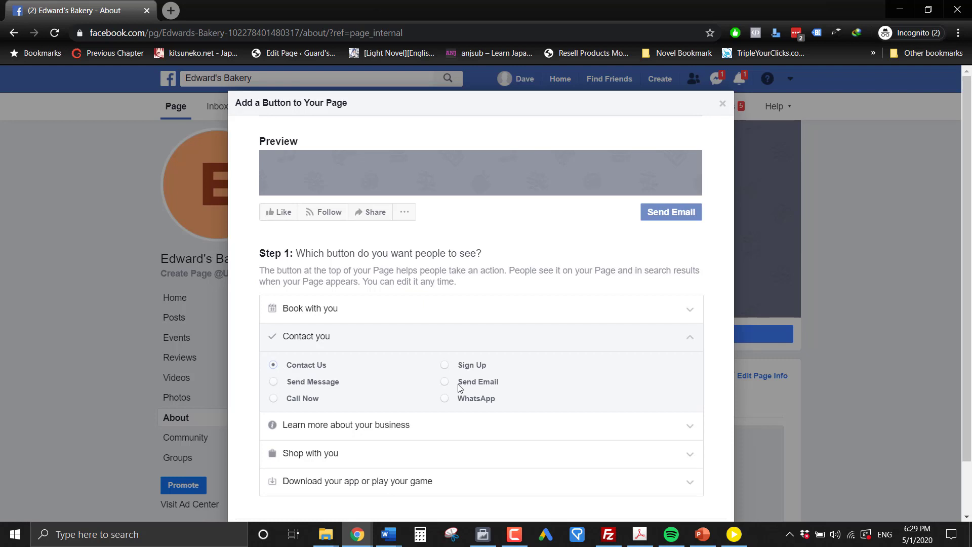
- Try the Learn More button, check its destination choices, and go back to the button selection
click(695, 430)
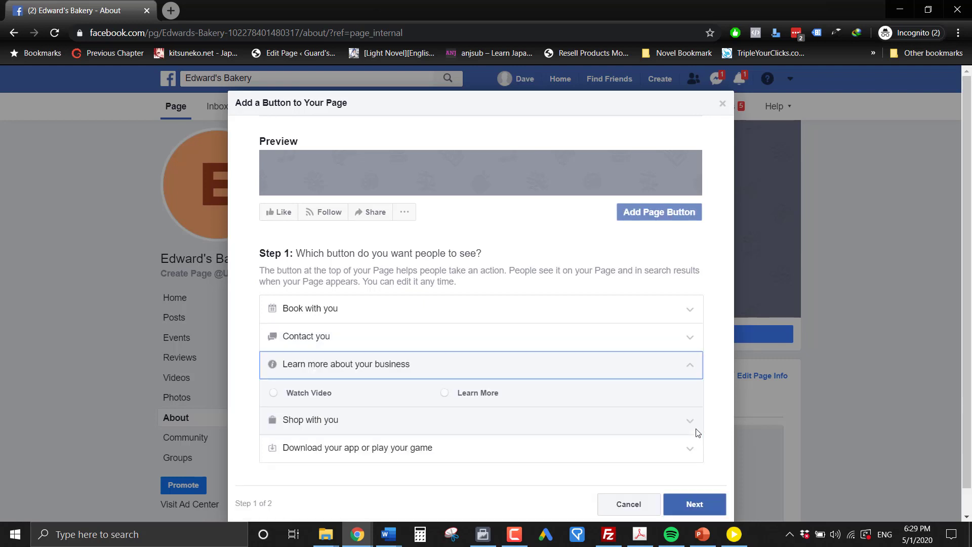
click(447, 396)
scroll(624, 374, down, 1)
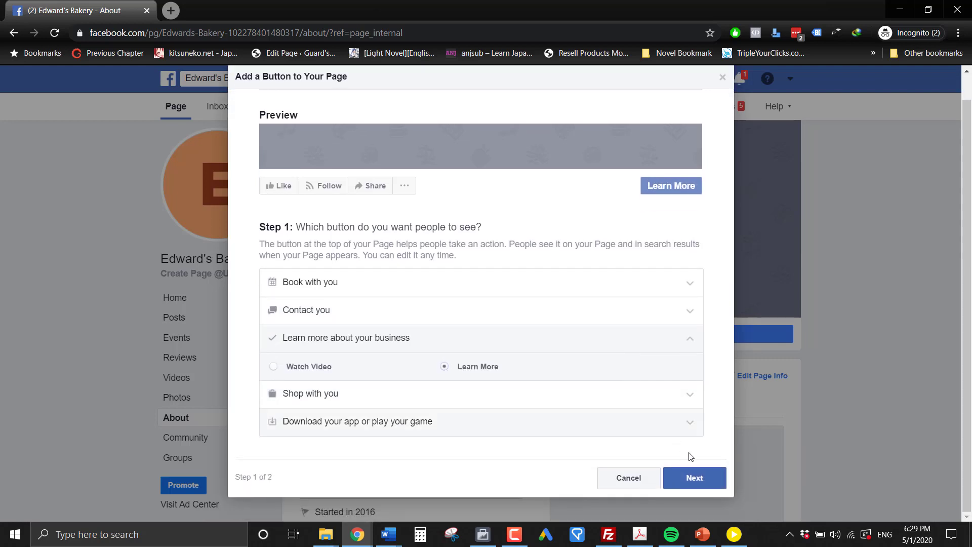
click(708, 482)
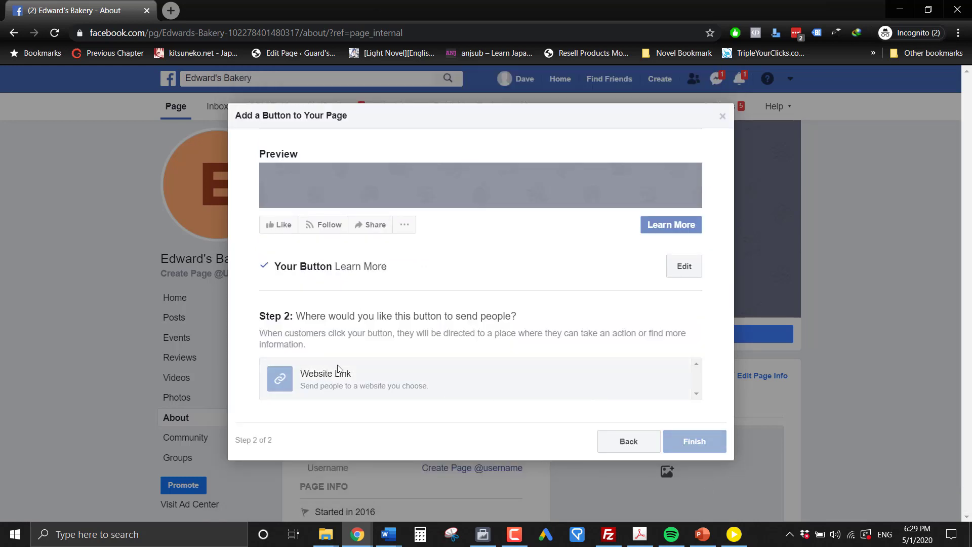
click(627, 448)
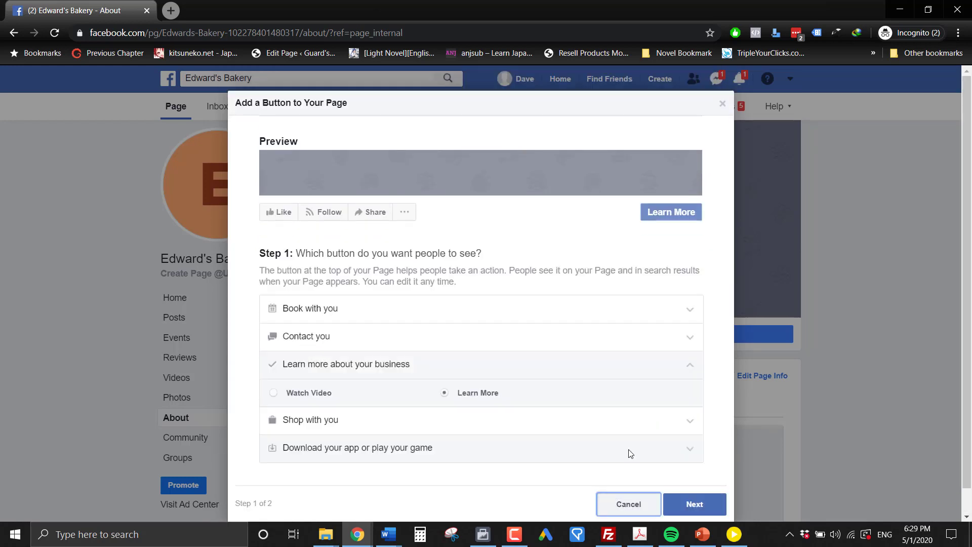
- Try the Contact Us button, check its destination choices, and go back to the button selection
click(320, 334)
click(330, 363)
scroll(687, 383, down, 1)
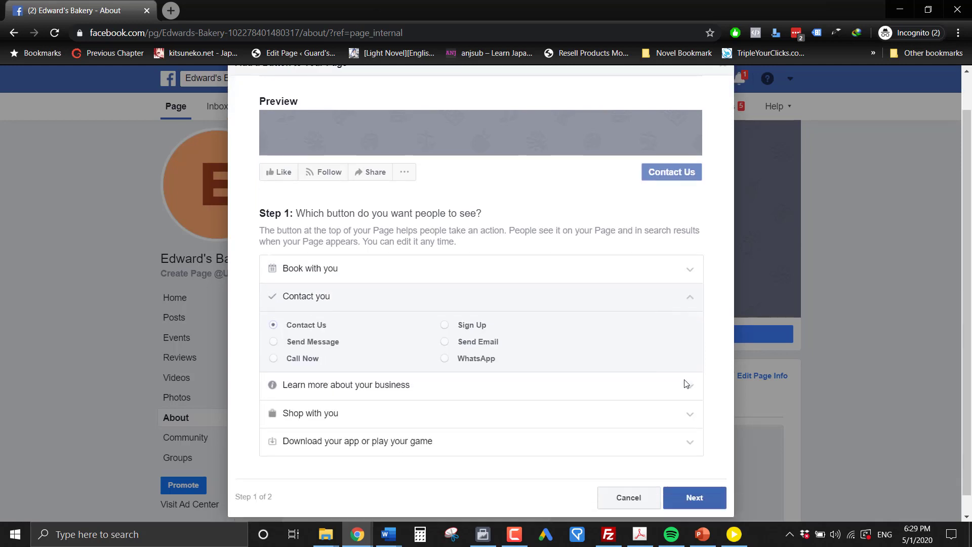
scroll(686, 384, down, 2)
click(692, 418)
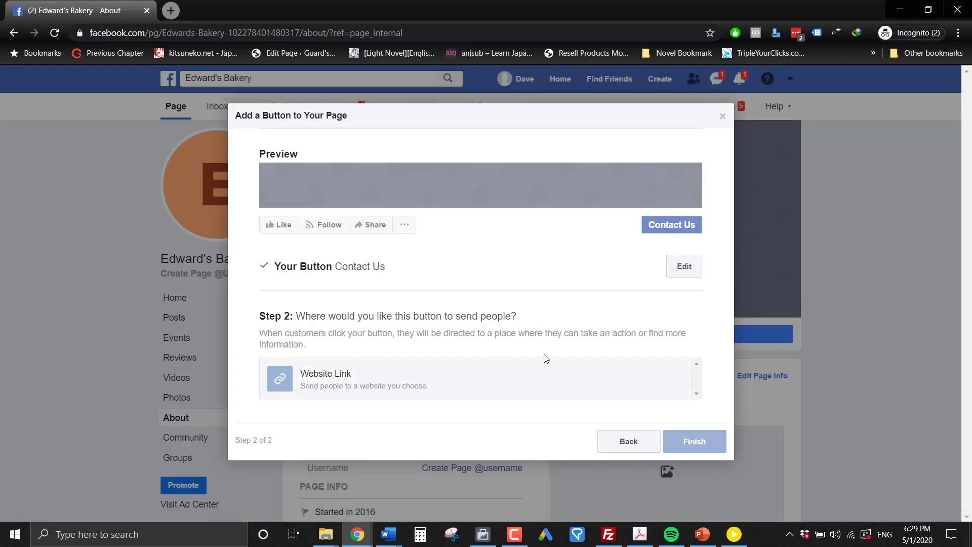
click(629, 441)
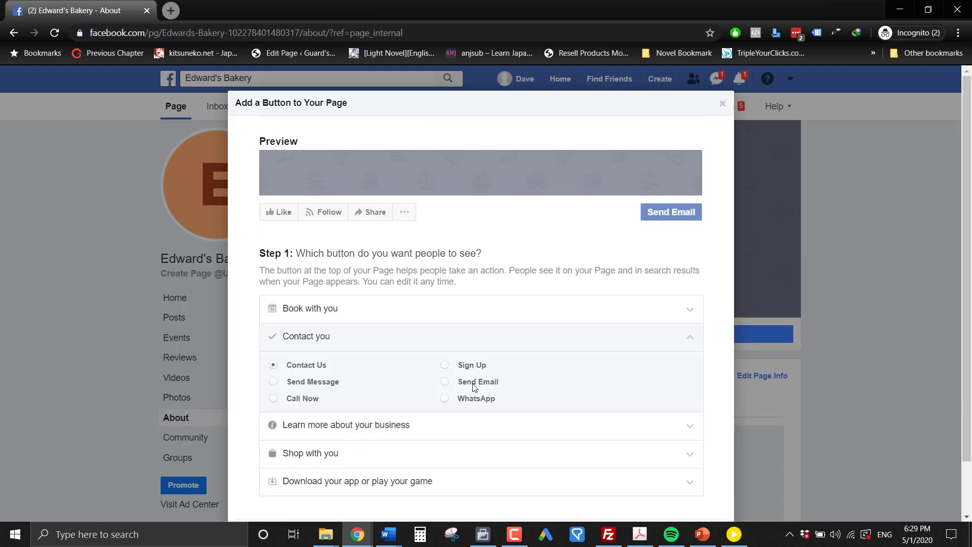
- Try the Send Email button, check its destination choices, and go back to the button selection
scroll(686, 421, down, 2)
click(695, 473)
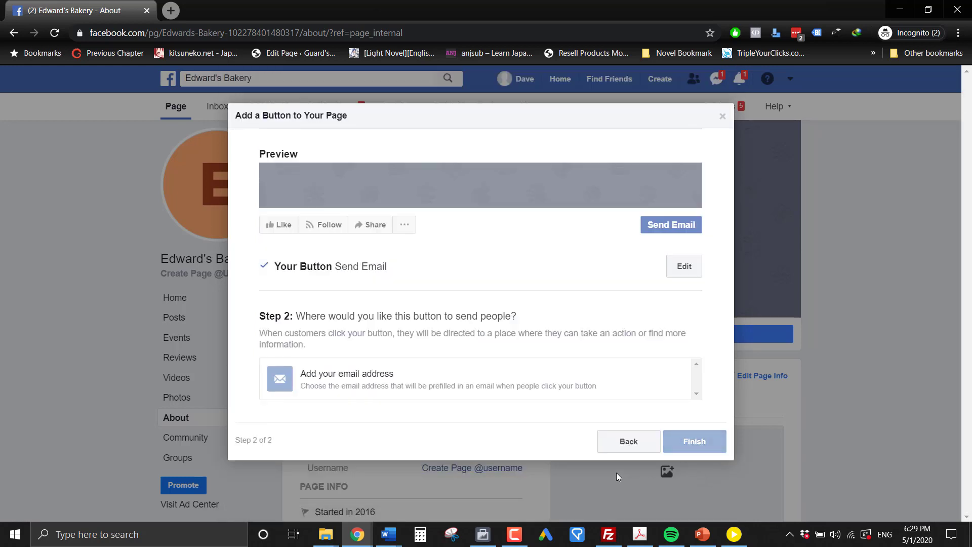
click(623, 446)
- Choose Learn More from the options for learning about the business and continue to the button's destination
scroll(621, 375, down, 2)
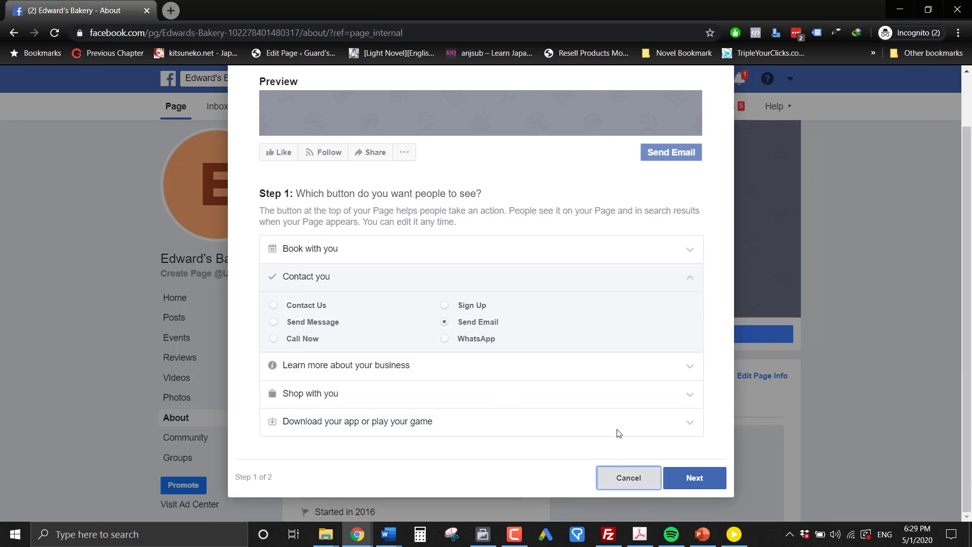
click(325, 248)
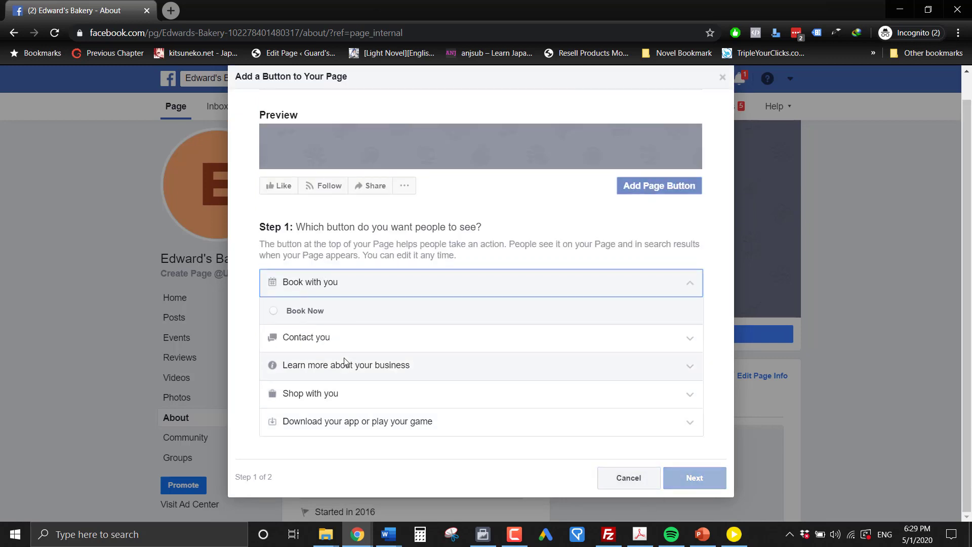
click(341, 365)
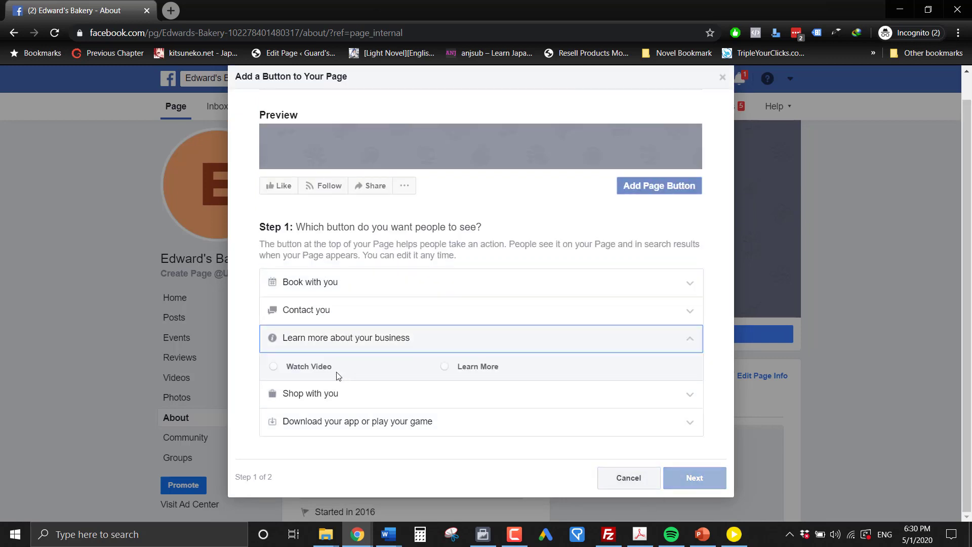
click(445, 366)
click(707, 479)
click(397, 384)
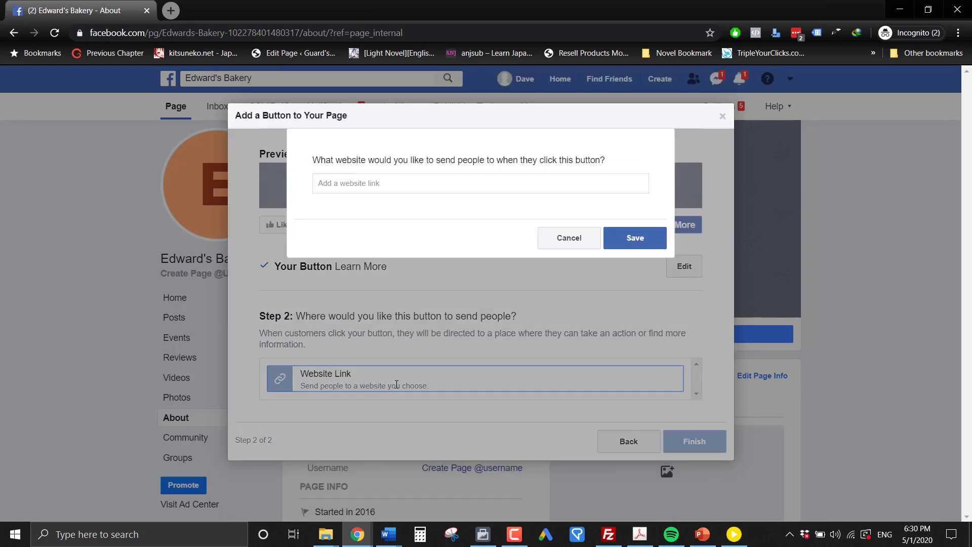
click(418, 192)
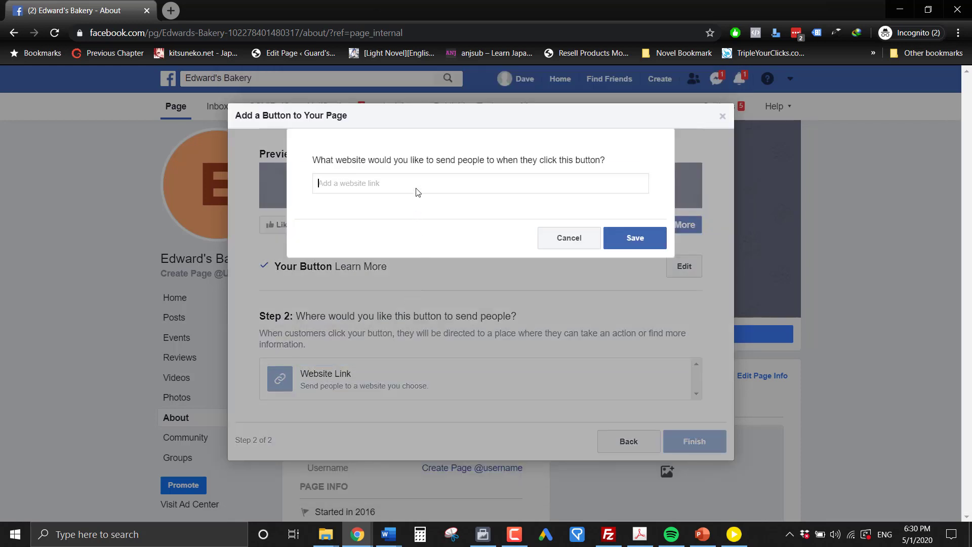
text(https://edsbakery)
key(Return)
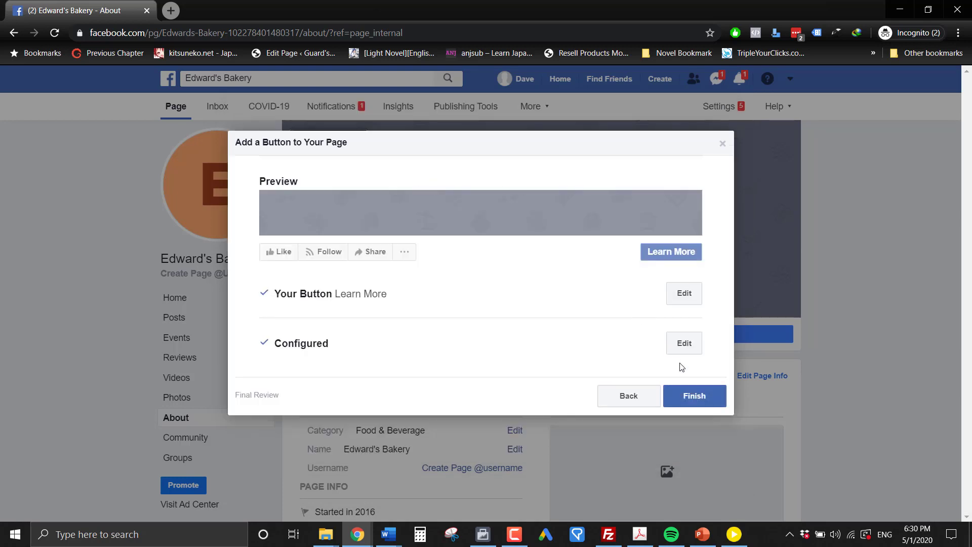
click(688, 390)
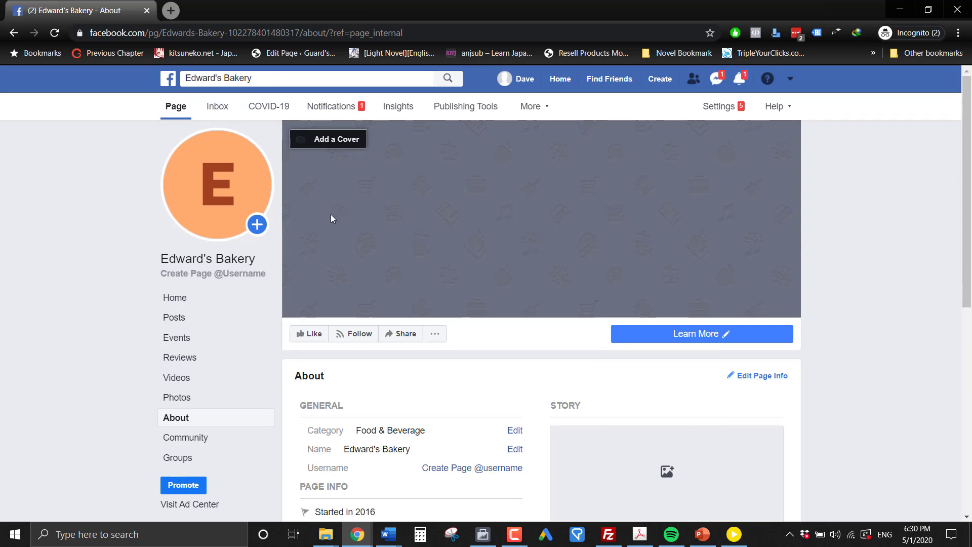
- Open the full Page info for editing and review its description, contact, opening hours, service changes and impressum fields
scroll(468, 226, down, 9)
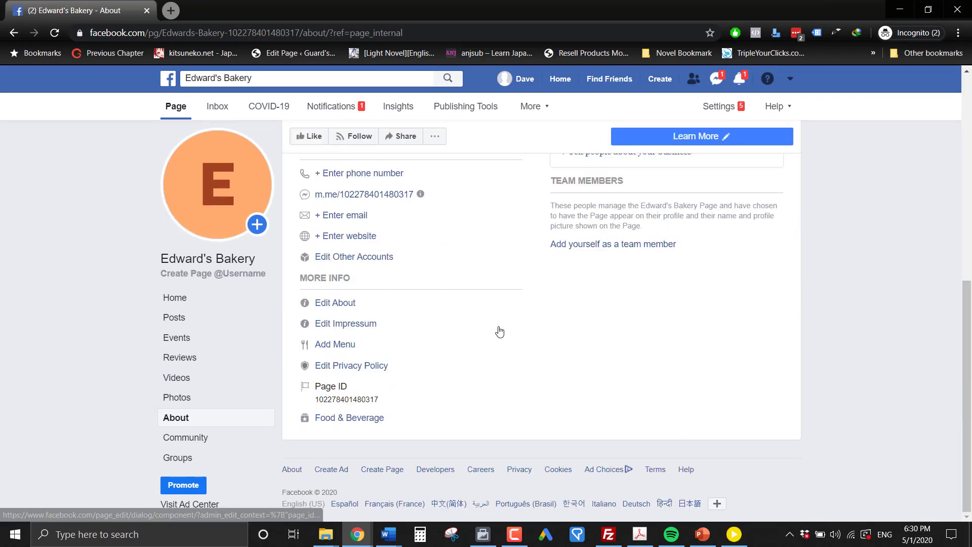
scroll(529, 318, up, 3)
scroll(530, 318, up, 5)
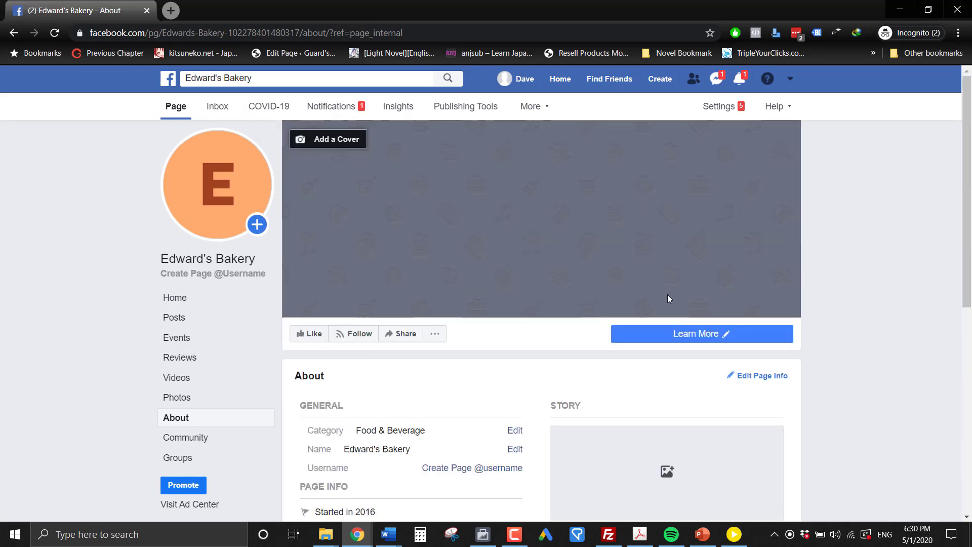
click(760, 376)
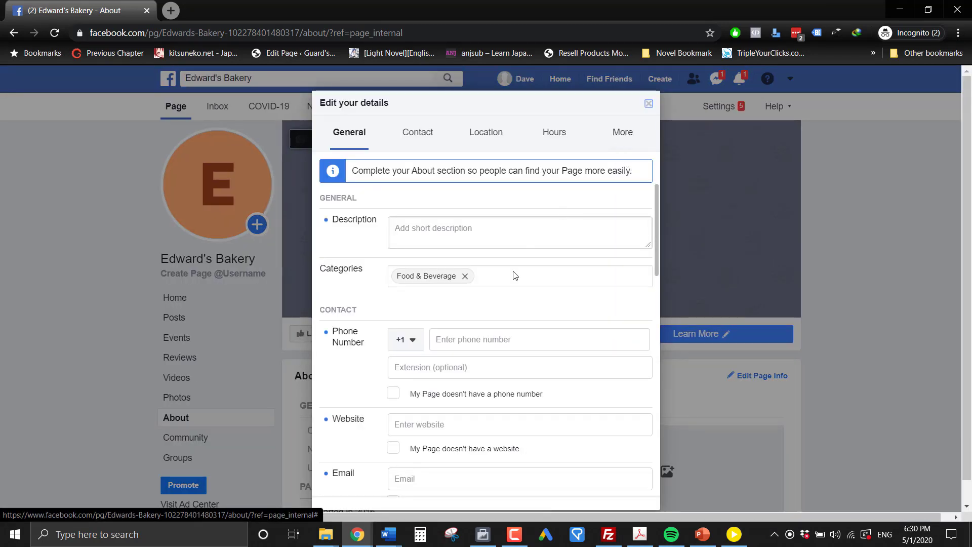
scroll(536, 280, down, 3)
scroll(547, 280, up, 3)
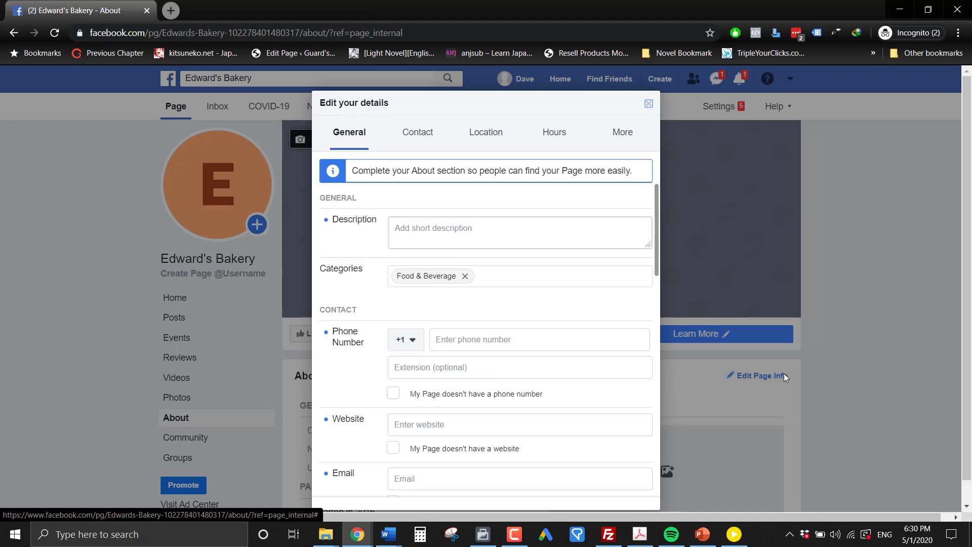
scroll(527, 233, down, 3)
scroll(515, 236, up, 3)
scroll(515, 236, down, 10)
scroll(527, 336, up, 10)
scroll(503, 282, down, 10)
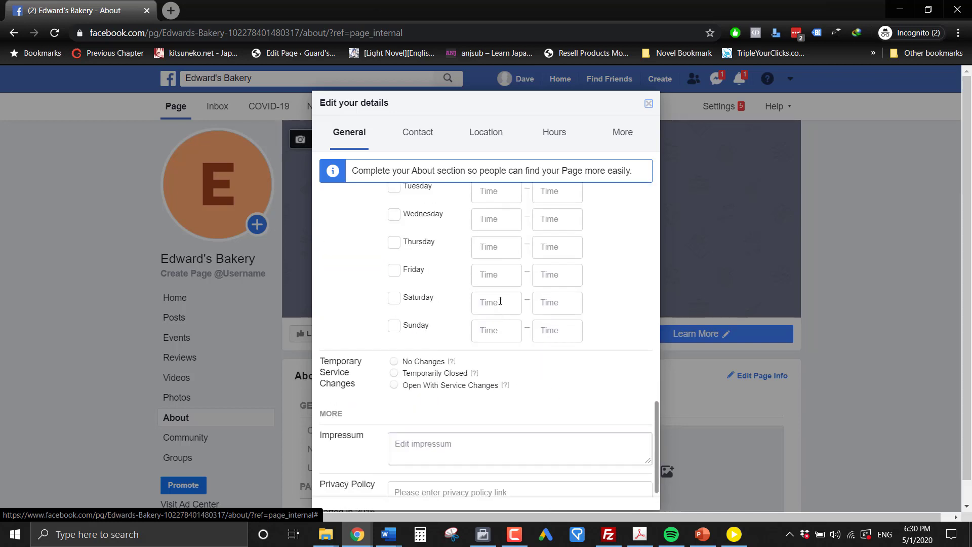
scroll(516, 331, up, 9)
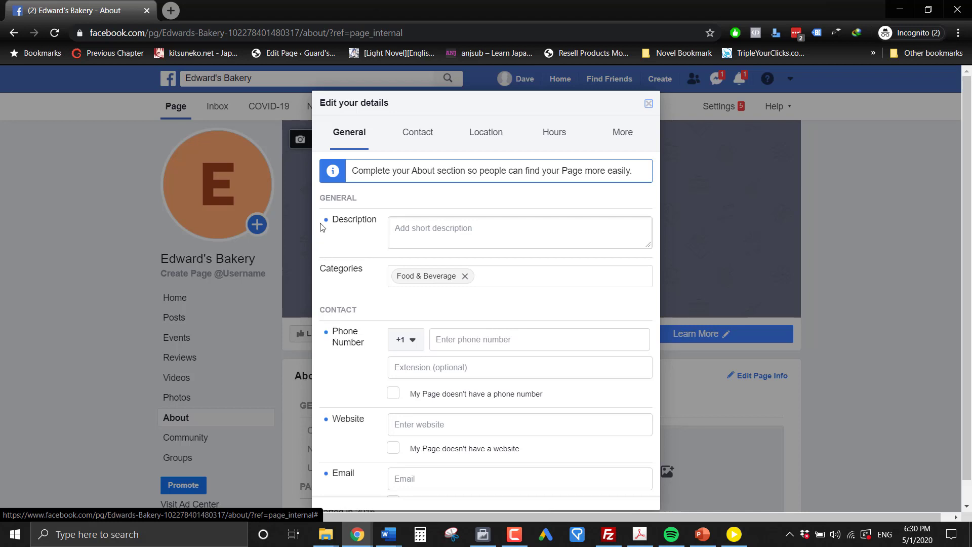
- Review the contact, street address, customer visit, service area, opening hours, temporary service changes and privacy policy fields in the Page details
scroll(349, 363, down, 4)
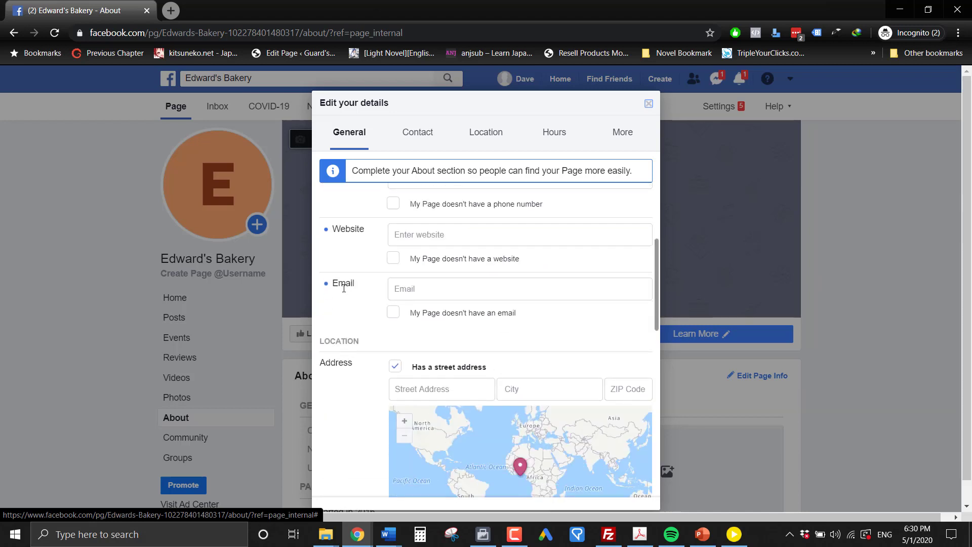
scroll(342, 282, down, 8)
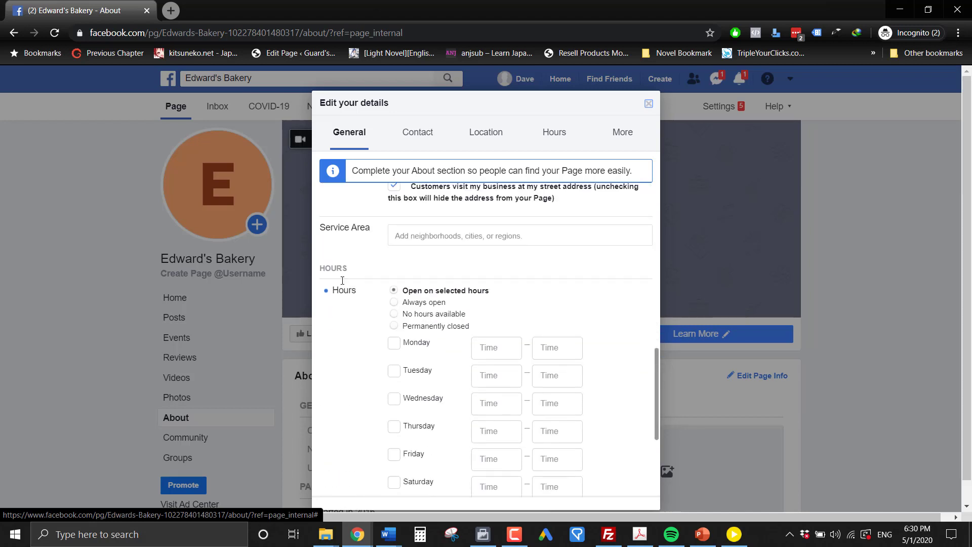
scroll(416, 320, up, 6)
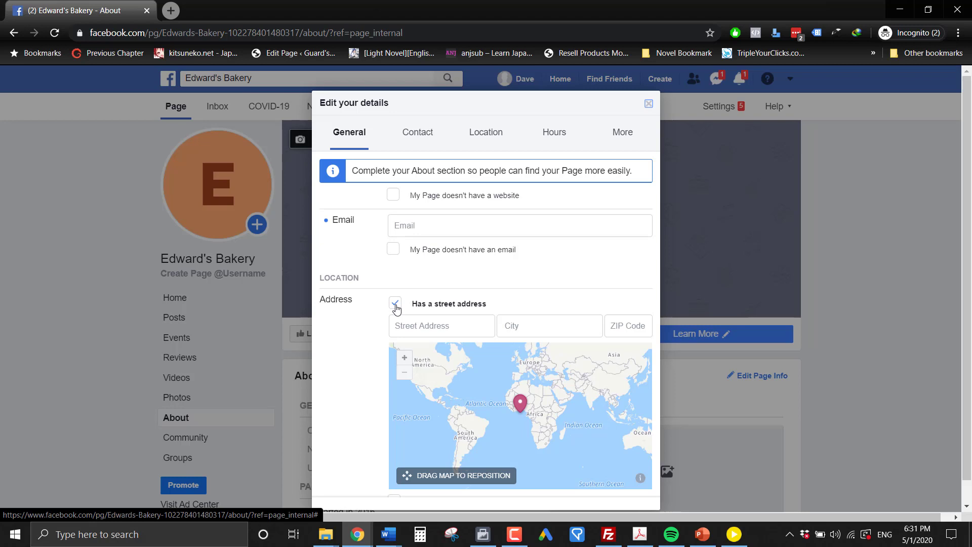
scroll(341, 419, down, 3)
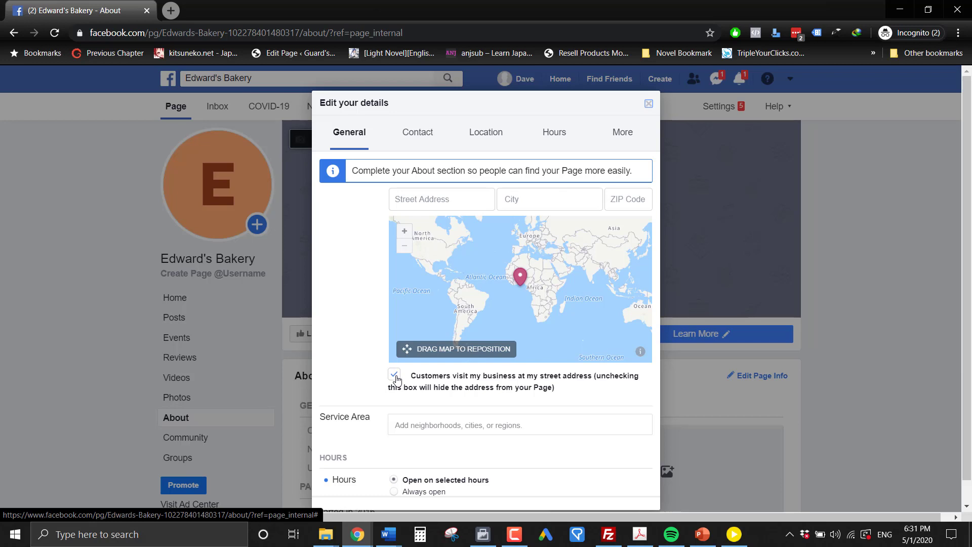
scroll(405, 385, down, 10)
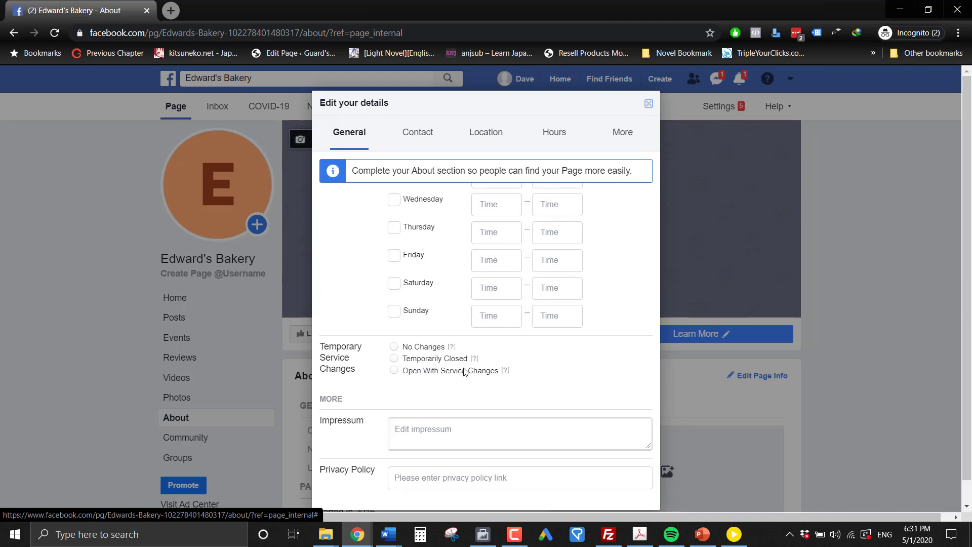
scroll(443, 478, up, 15)
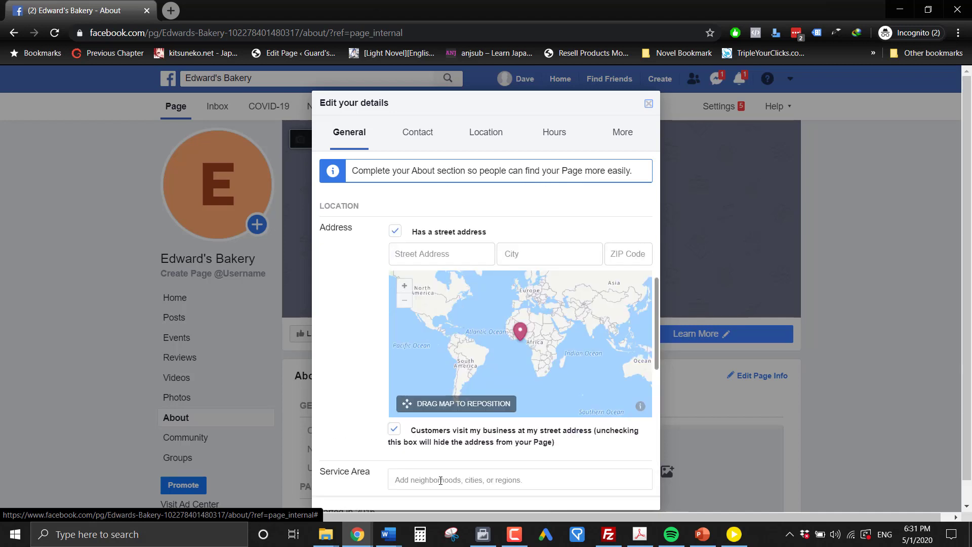
- Look through the Contact, Location, Hours, More and General sections of the Page details and close the editor
click(420, 134)
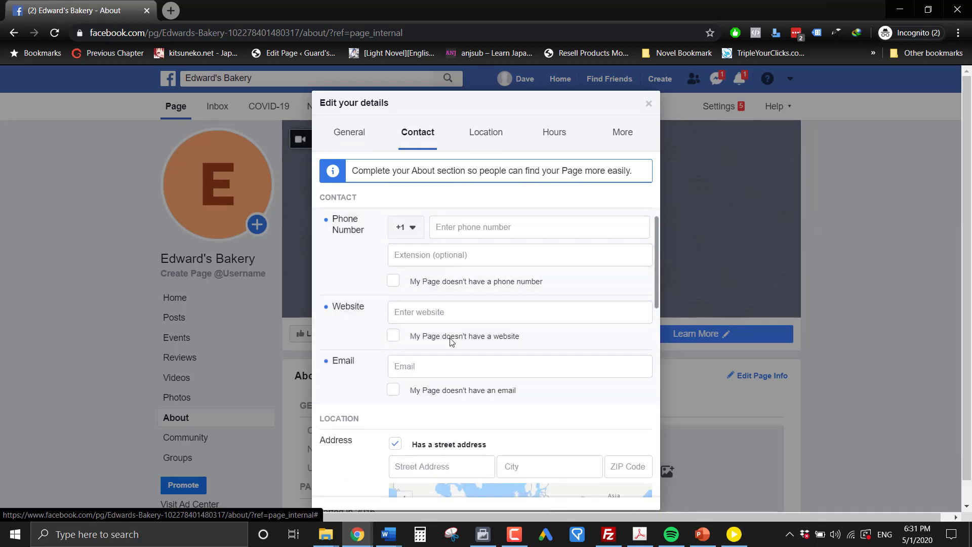
scroll(449, 341, down, 10)
click(529, 137)
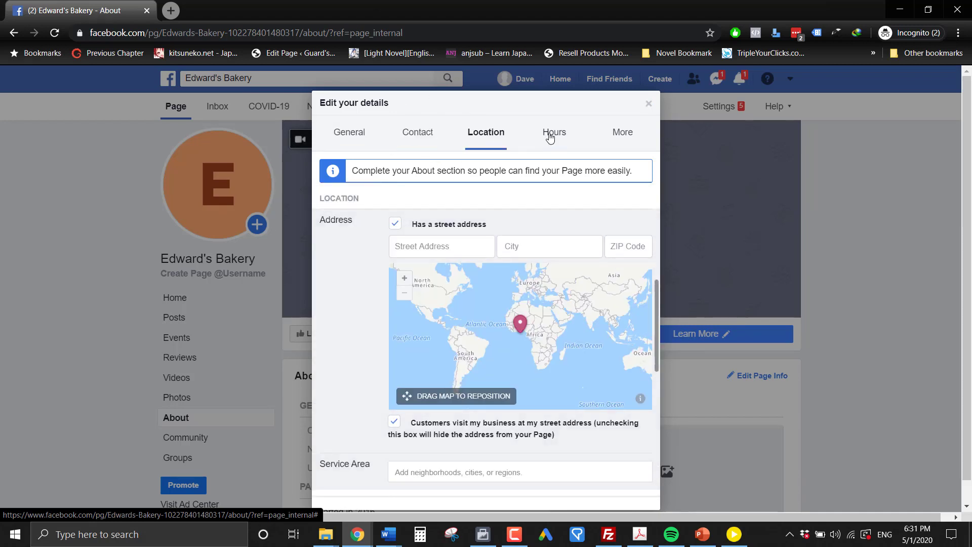
click(554, 134)
click(619, 134)
click(344, 145)
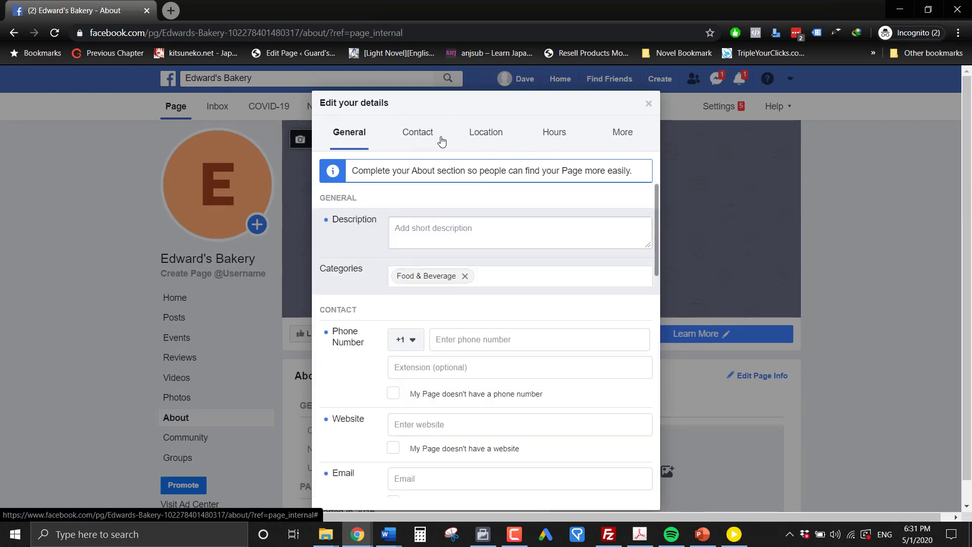
click(439, 139)
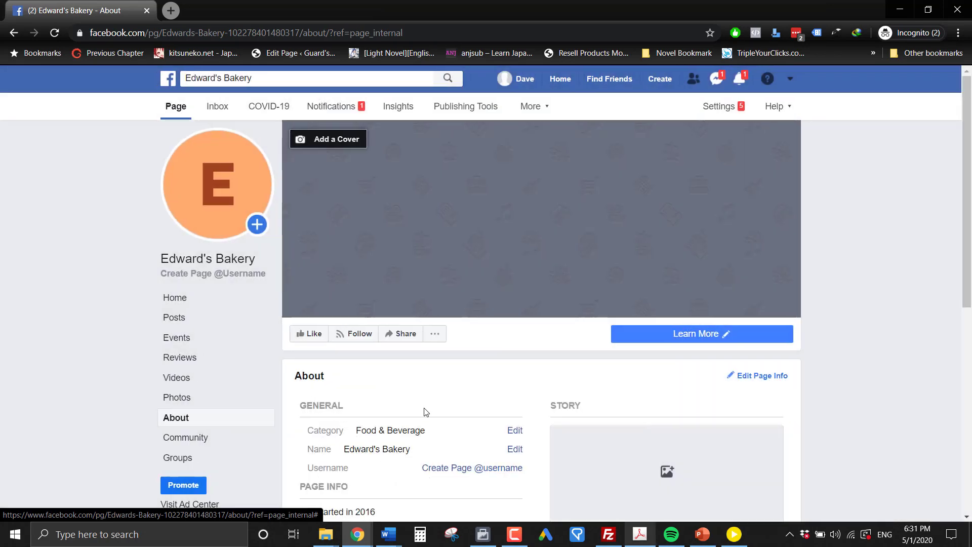
mouse_move(211, 191)
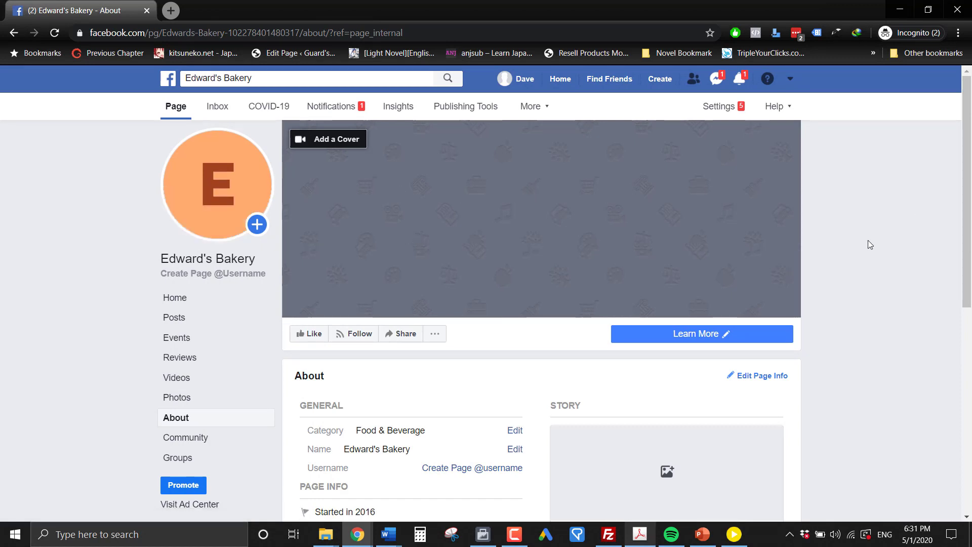
click(770, 339)
click(602, 453)
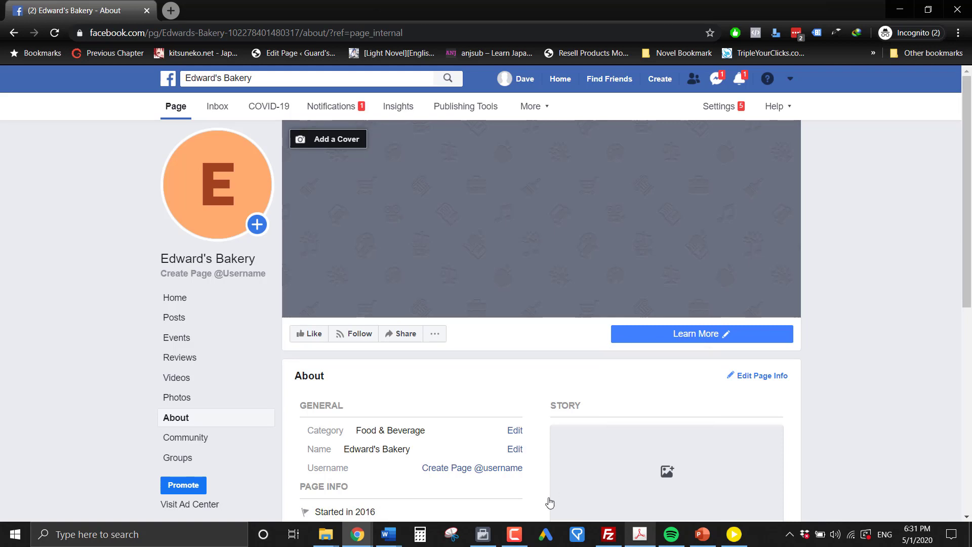